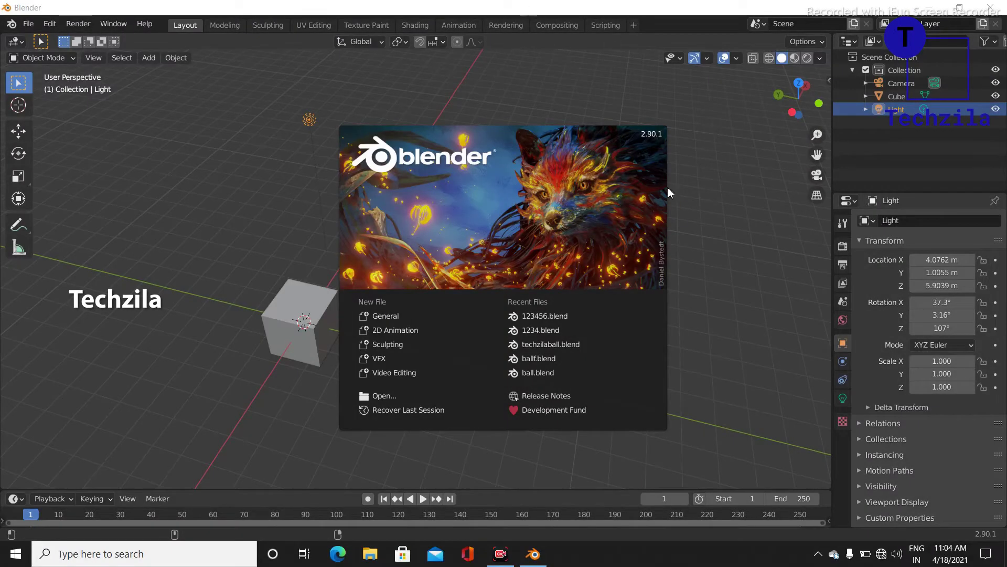
# Start a new General file and delete the default cube, light and camera
pyautogui.click(420, 317)
pyautogui.moveTo(513, 299)
pyautogui.mouseDown(button='middle')
pyautogui.moveTo(446, 280)
pyautogui.moveTo(373, 281)
pyautogui.mouseUp(button='middle')
pyautogui.click(328, 285)
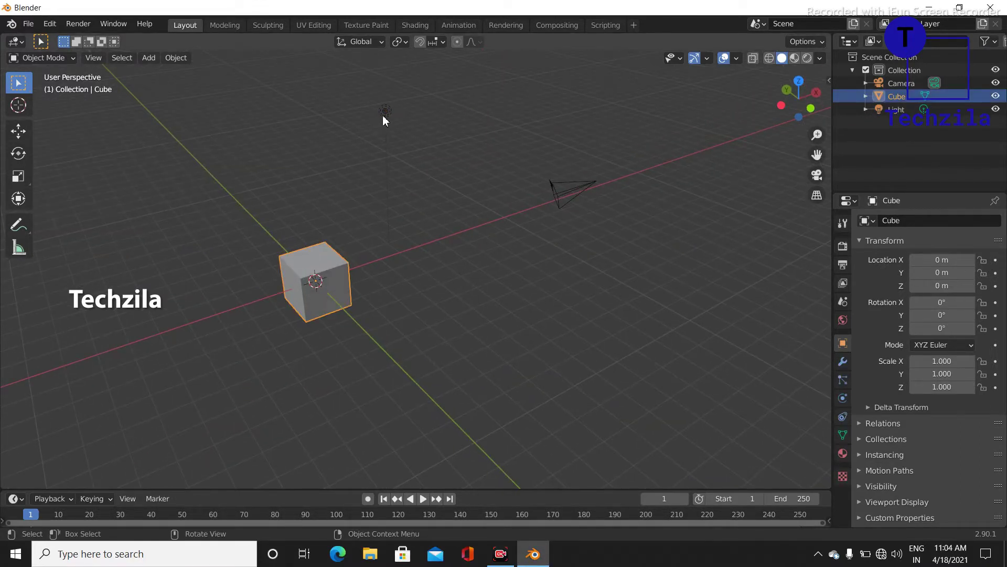
pyautogui.click(383, 112)
pyautogui.click(583, 202)
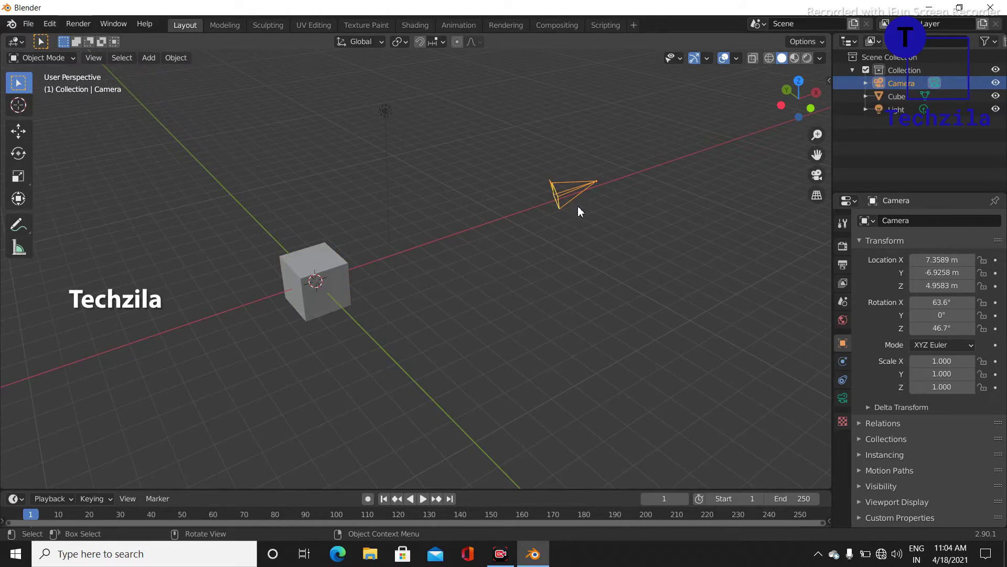
pyautogui.click(407, 319)
pyautogui.press('a')
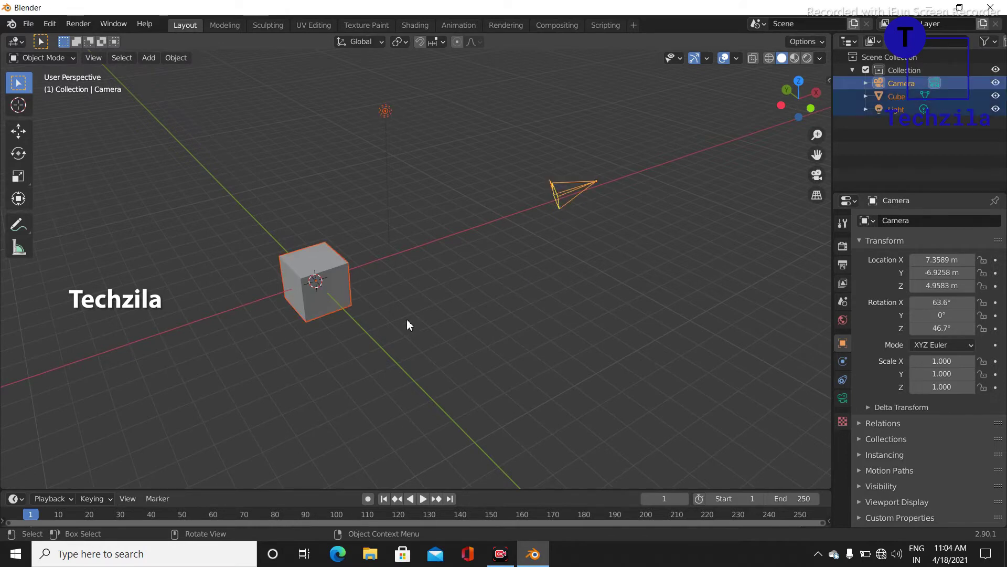
pyautogui.press('Delete')
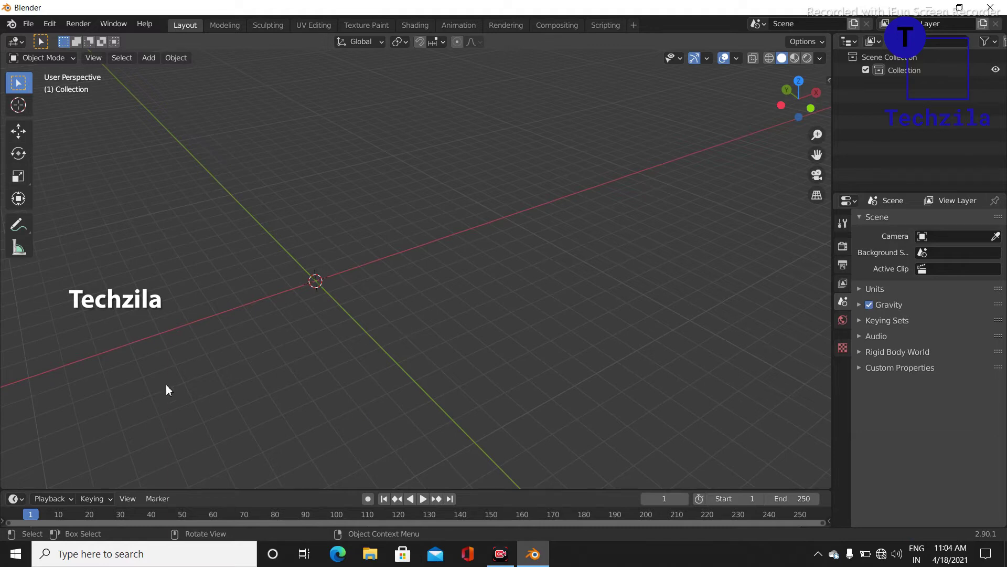
# Add a mesh plane and scale it to 1.990 on all axes
pyautogui.click(146, 61)
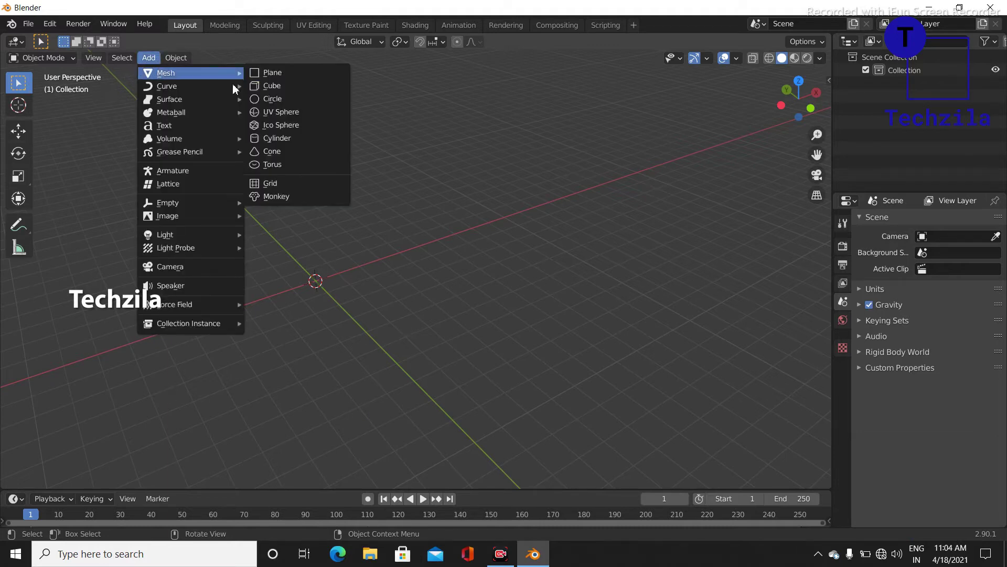
pyautogui.click(257, 74)
pyautogui.scroll(2, 398, 304)
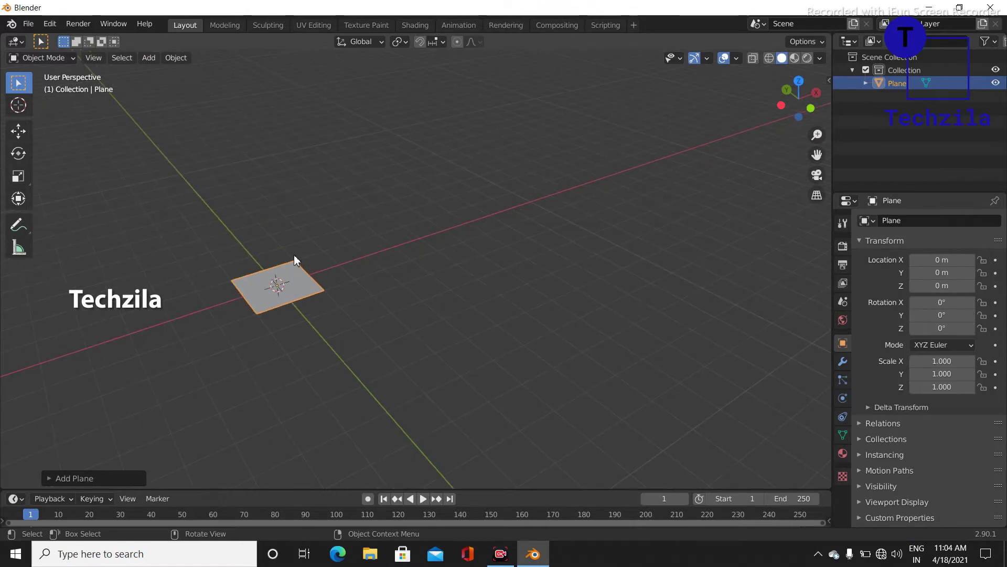
pyautogui.press('s')
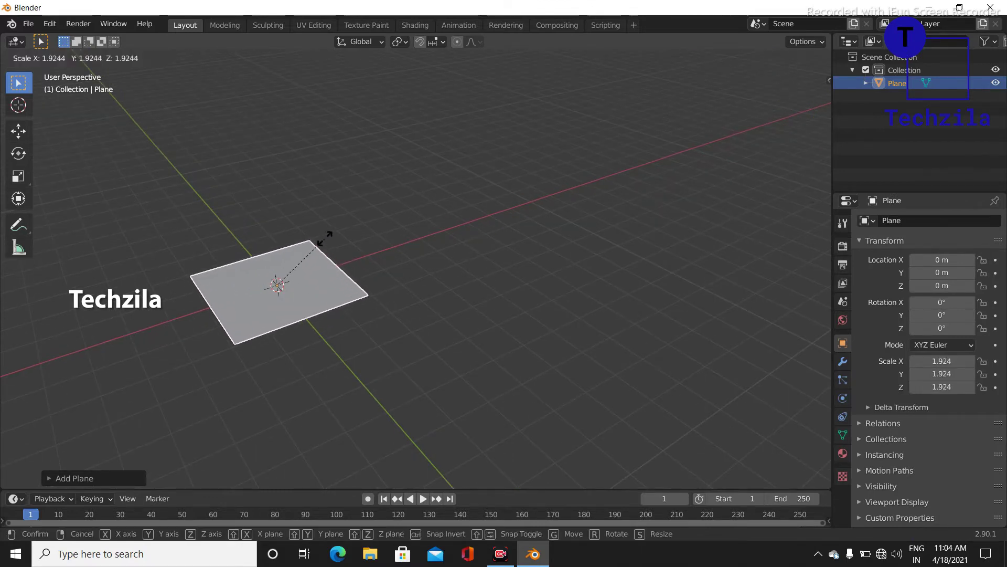
pyautogui.click(328, 237)
pyautogui.moveTo(370, 288); pyautogui.dragTo(424, 310, button='middle')
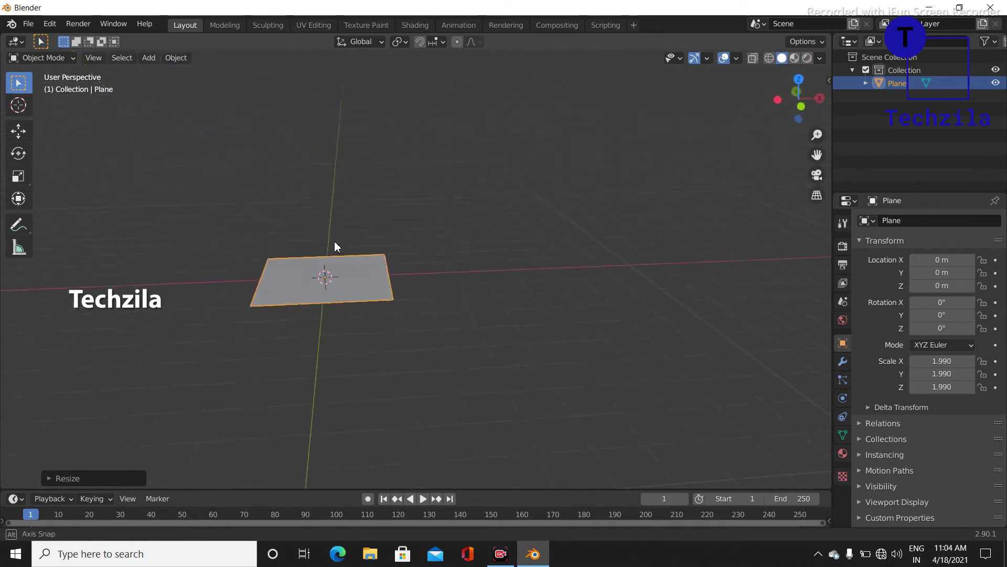
pyautogui.moveTo(373, 353)
pyautogui.mouseDown(button='middle')
pyautogui.moveTo(308, 344)
pyautogui.moveTo(473, 387)
pyautogui.mouseUp(button='middle')
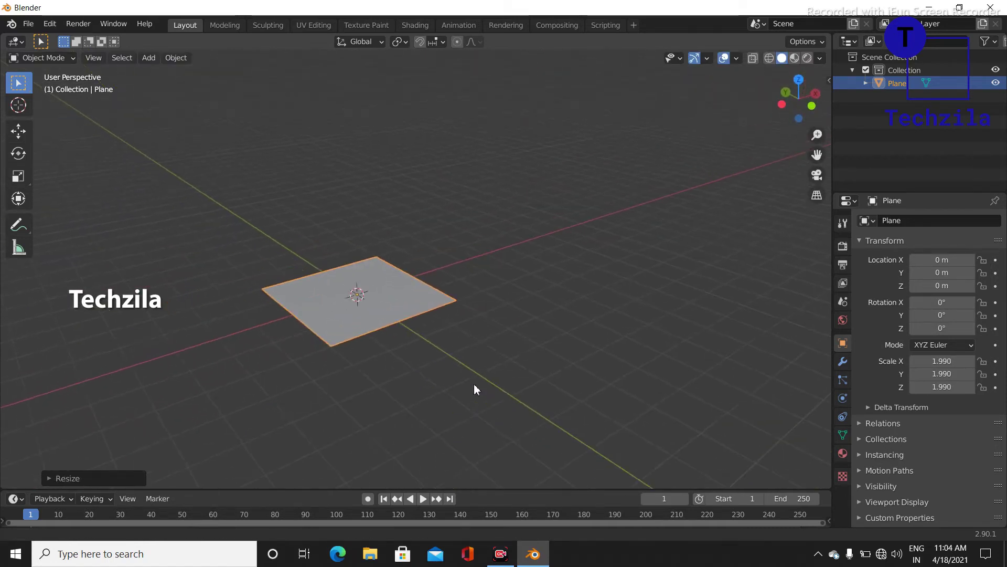
# Save the scene as newballvideo.blend in the C:\Blender folder
pyautogui.hotkey('ctrl', 's')
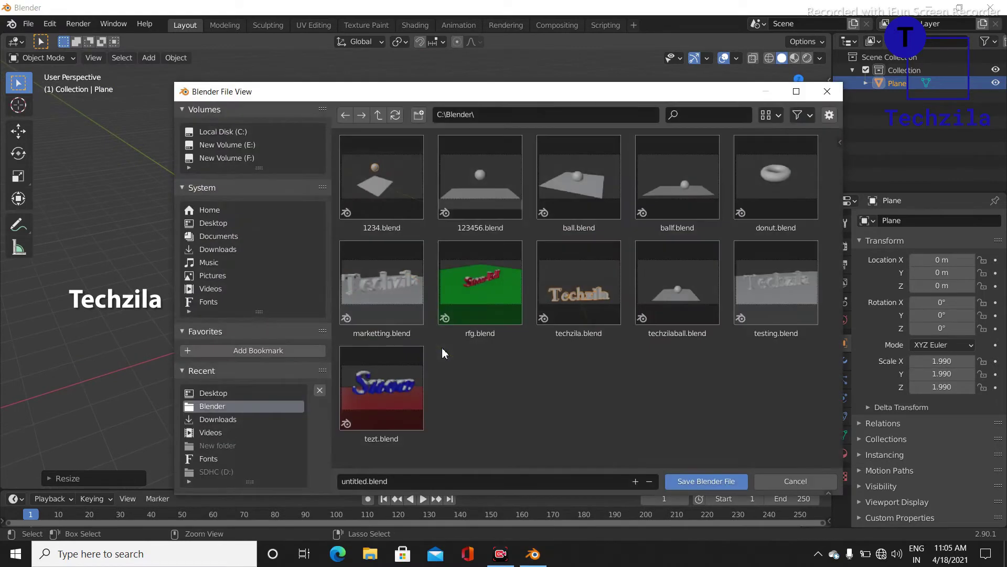
pyautogui.click(353, 479)
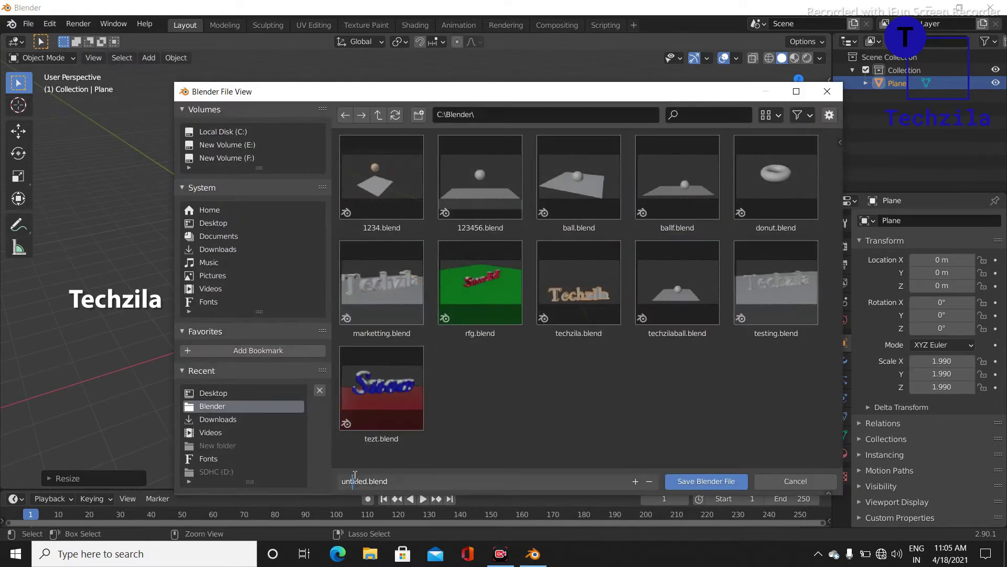
pyautogui.doubleClick(358, 480)
pyautogui.write('new')
pyautogui.write('ball')
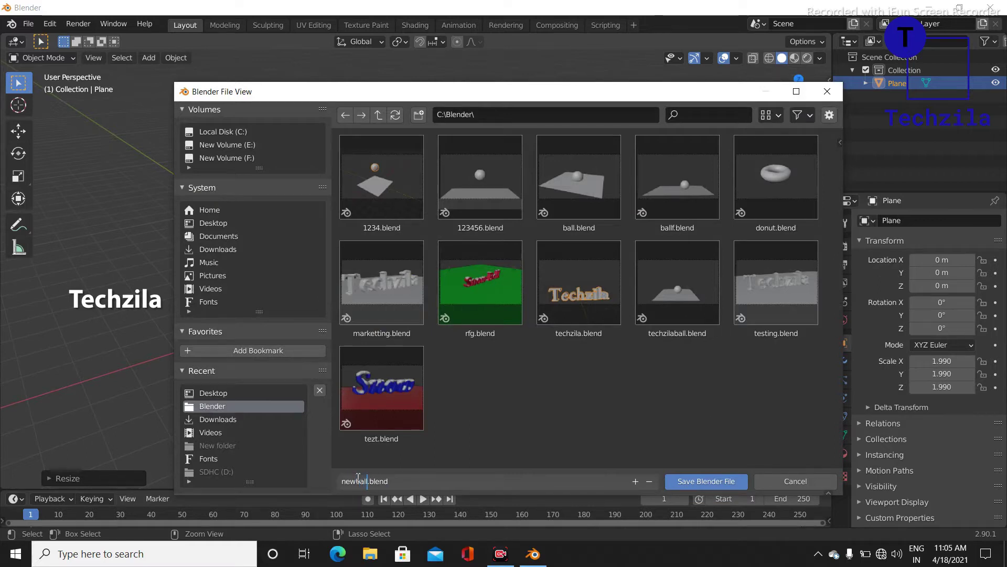
pyautogui.write('video')
pyautogui.click(702, 482)
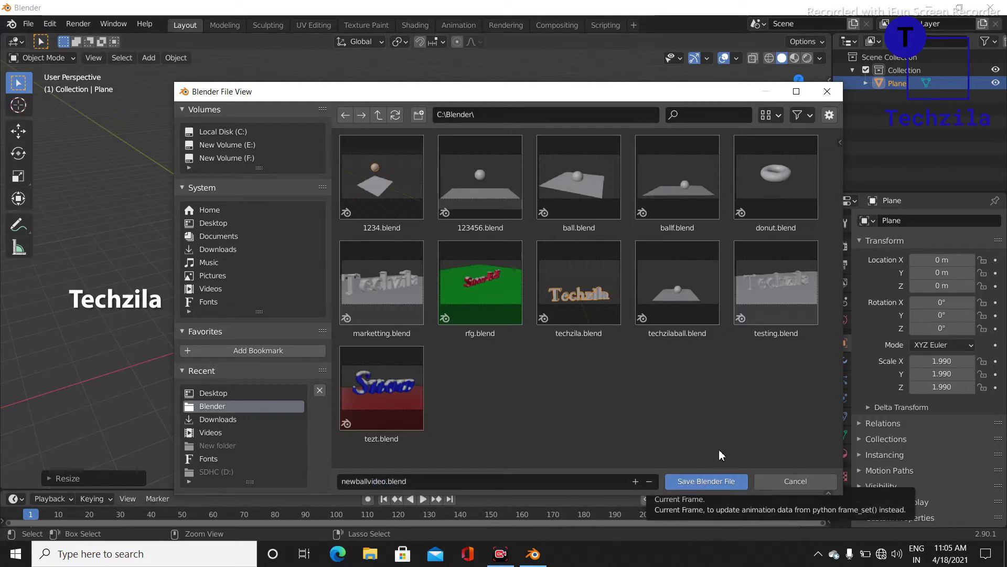
pyautogui.click(731, 481)
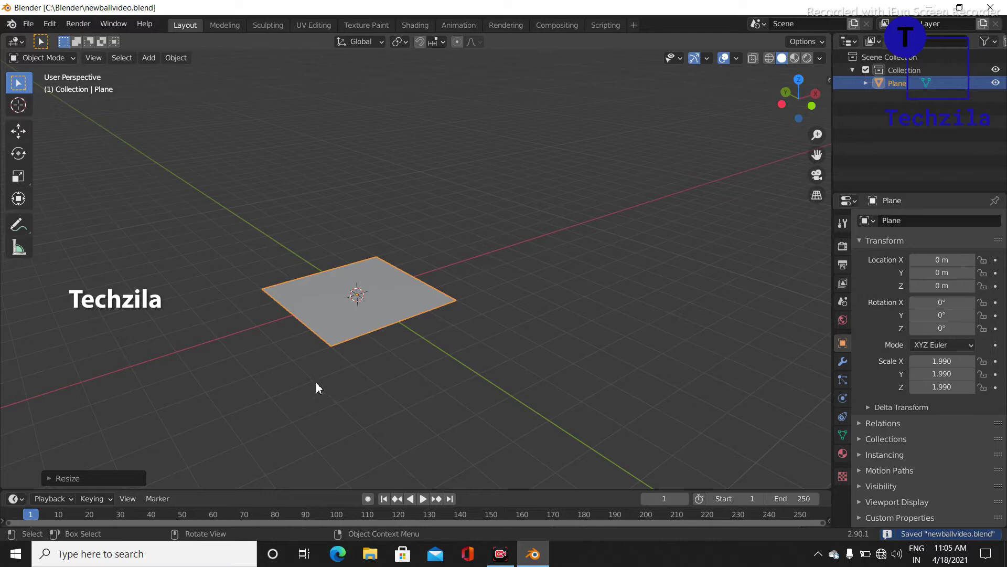
# Add a UV sphere, raise it 2.3393 m above the plane and shrink it to 0.649
pyautogui.click(148, 58)
pyautogui.moveTo(166, 73)
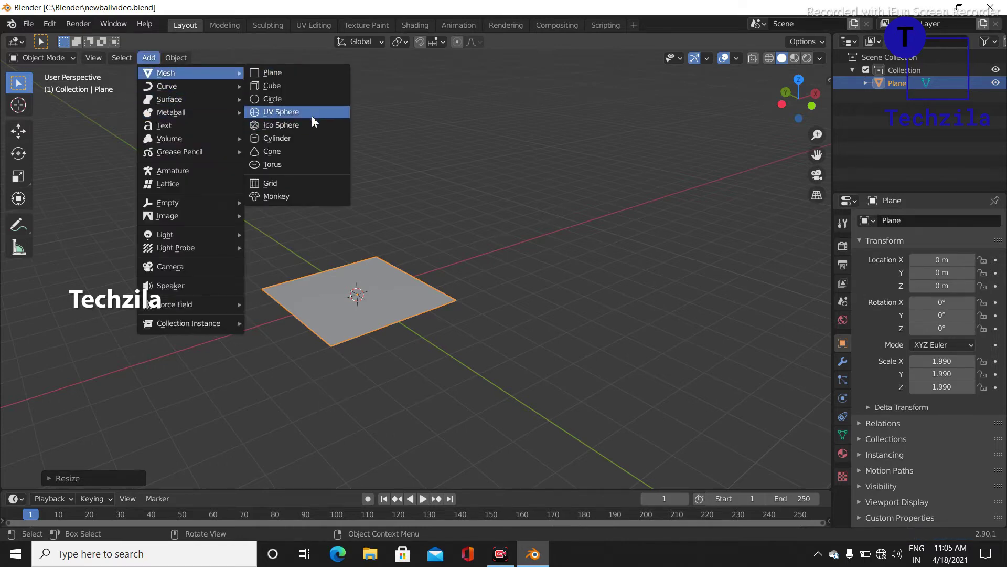
pyautogui.click(312, 112)
pyautogui.moveTo(394, 391); pyautogui.dragTo(347, 338, button='middle')
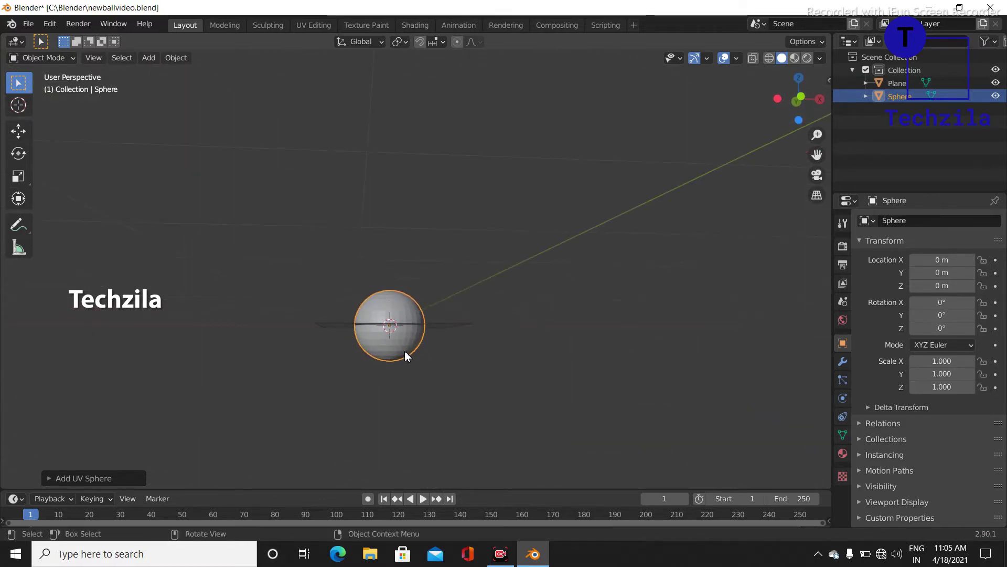
pyautogui.moveTo(448, 360); pyautogui.dragTo(441, 400, button='middle')
pyautogui.click(404, 291)
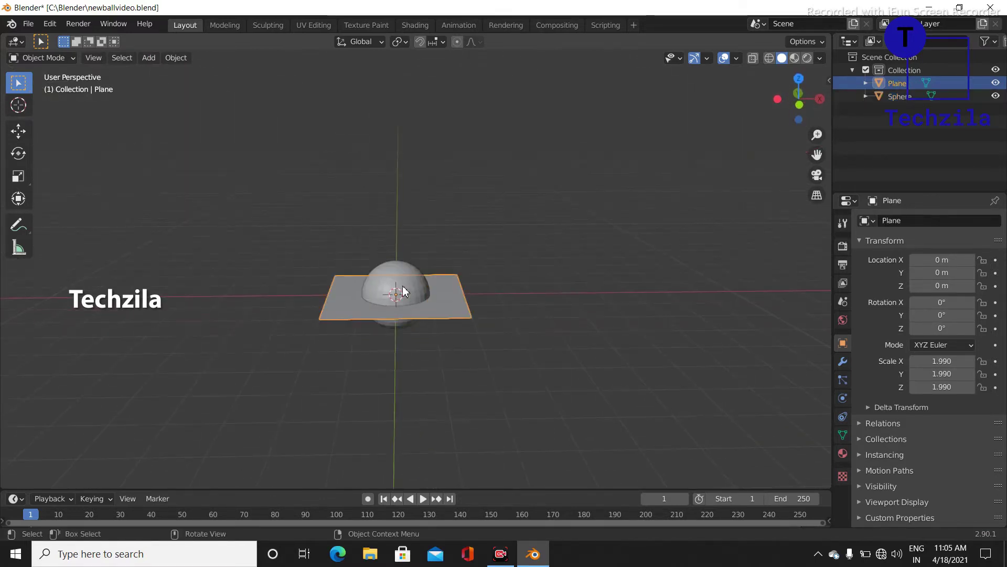
pyautogui.click(19, 131)
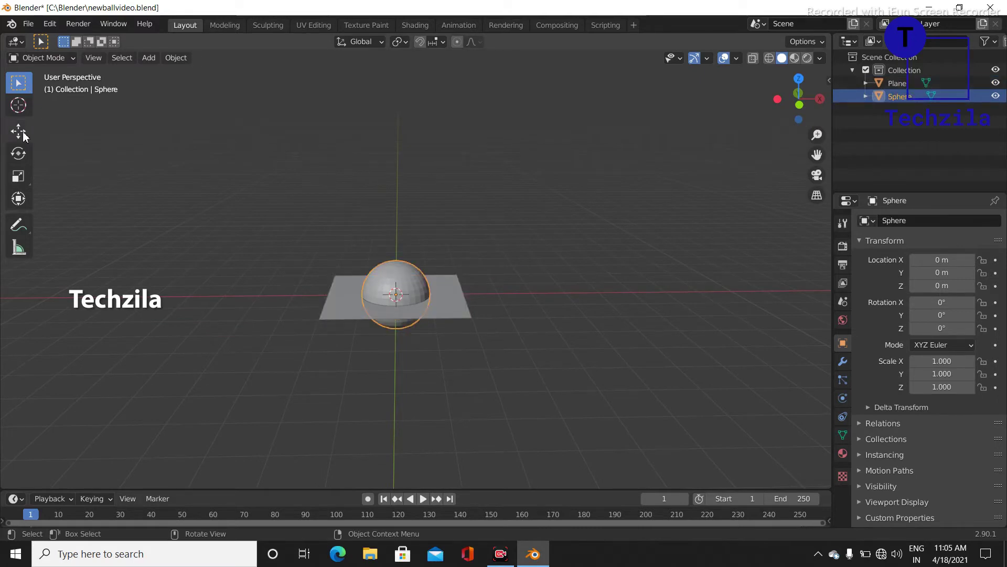
pyautogui.moveTo(395, 248); pyautogui.dragTo(395, 169)
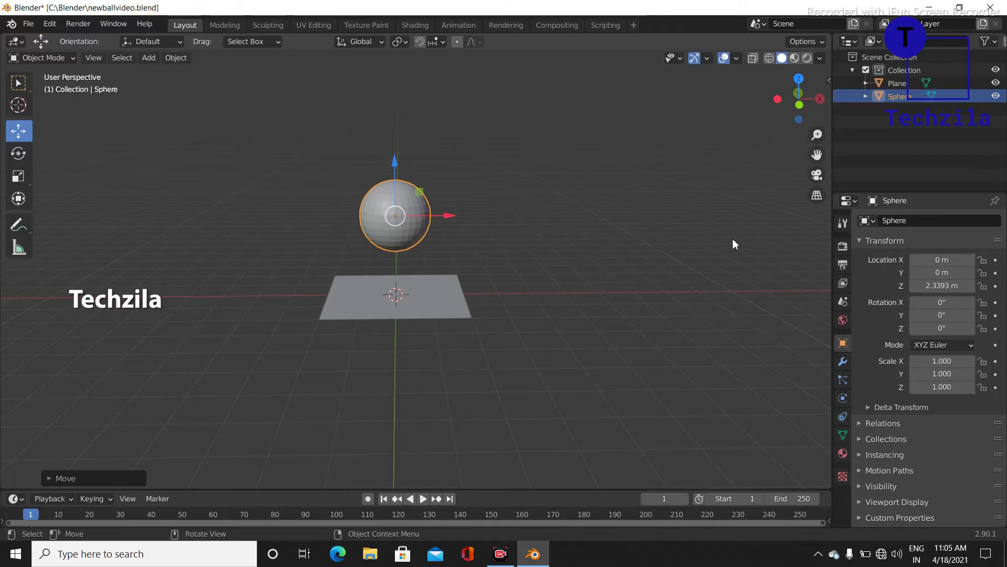
pyautogui.press('s')
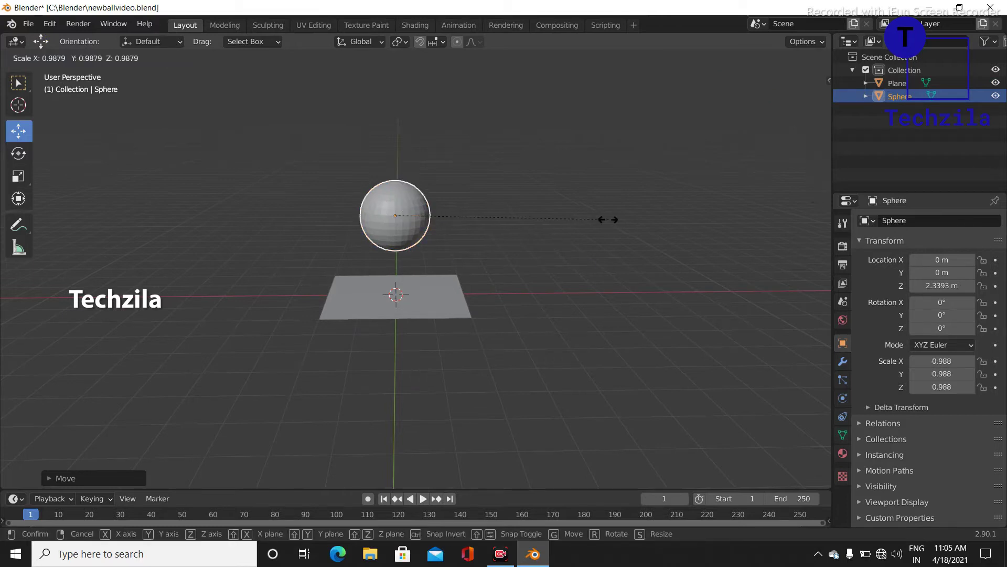
pyautogui.click(535, 219)
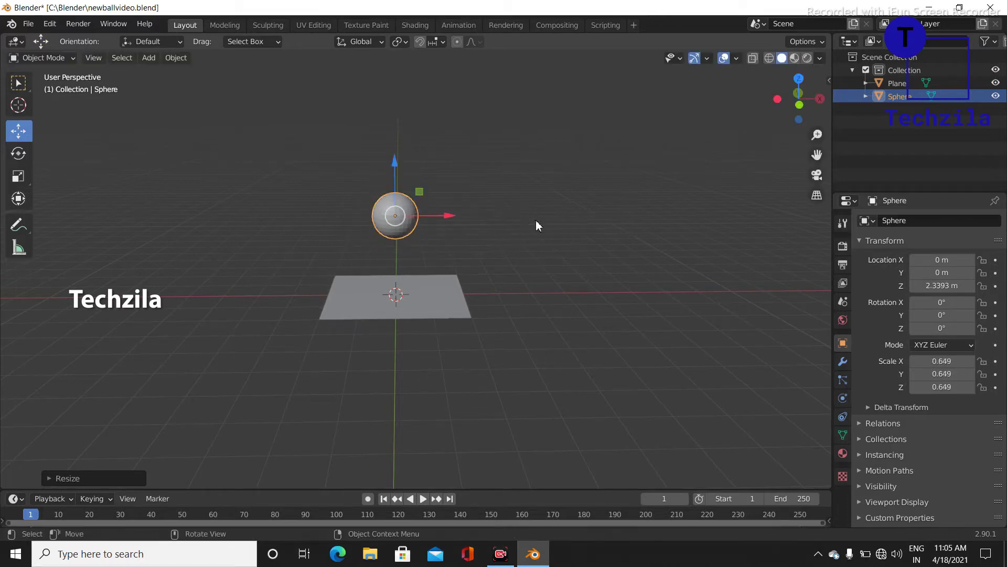
pyautogui.moveTo(555, 237)
pyautogui.mouseDown(button='middle')
pyautogui.moveTo(566, 181)
pyautogui.moveTo(561, 247)
pyautogui.mouseUp(button='middle')
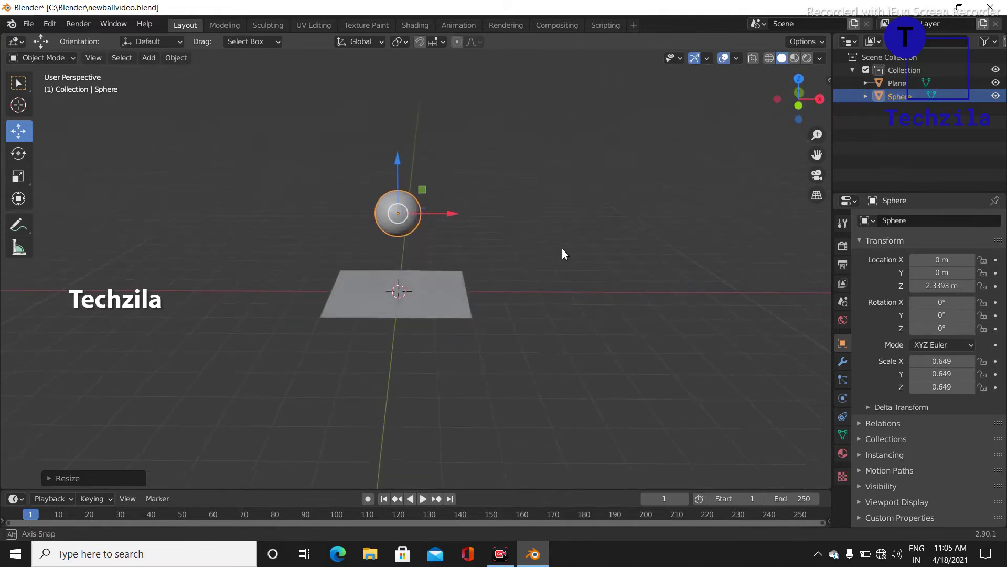
# Enlarge the plane to a 2.994 scale on all axes
pyautogui.click(446, 288)
pyautogui.press('s')
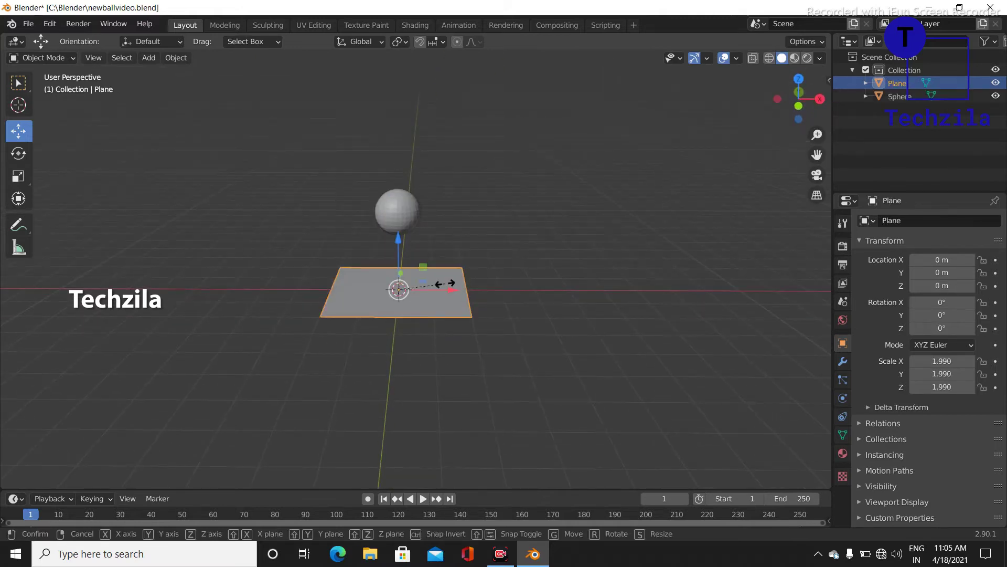
pyautogui.click(467, 276)
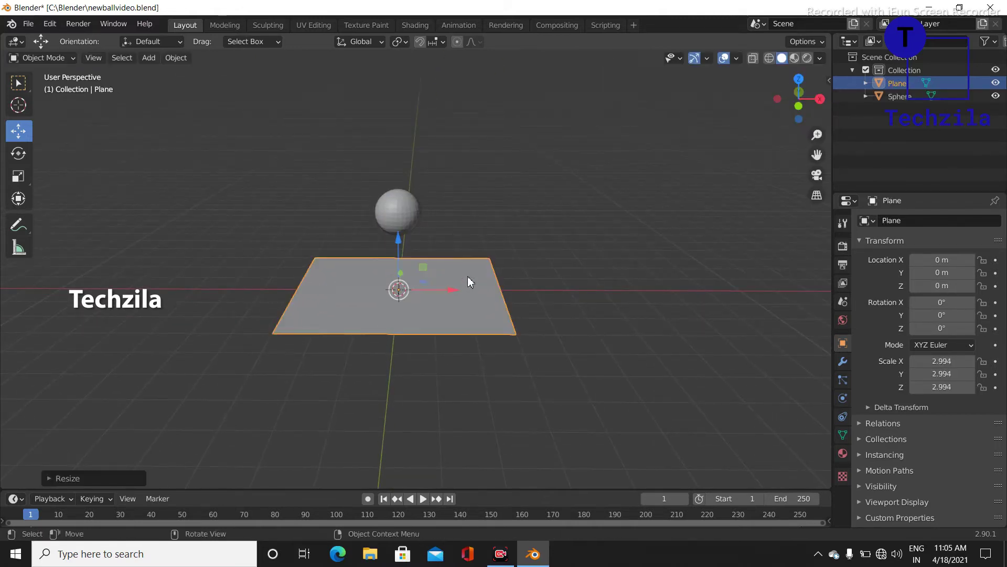
pyautogui.moveTo(574, 259)
pyautogui.mouseDown(button='middle')
pyautogui.moveTo(545, 184)
pyautogui.moveTo(555, 224)
pyautogui.moveTo(499, 211)
pyautogui.mouseUp(button='middle')
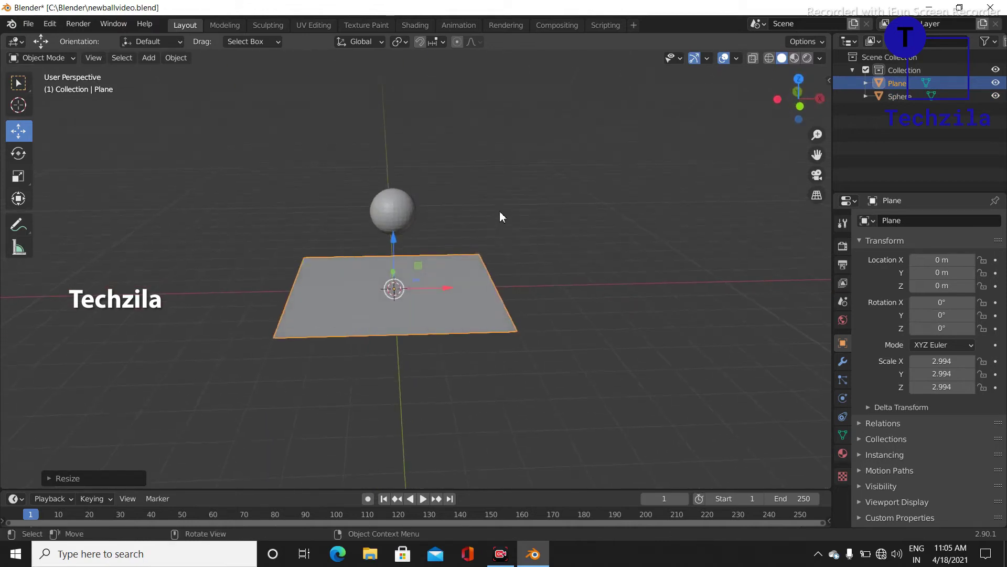
pyautogui.click(528, 223)
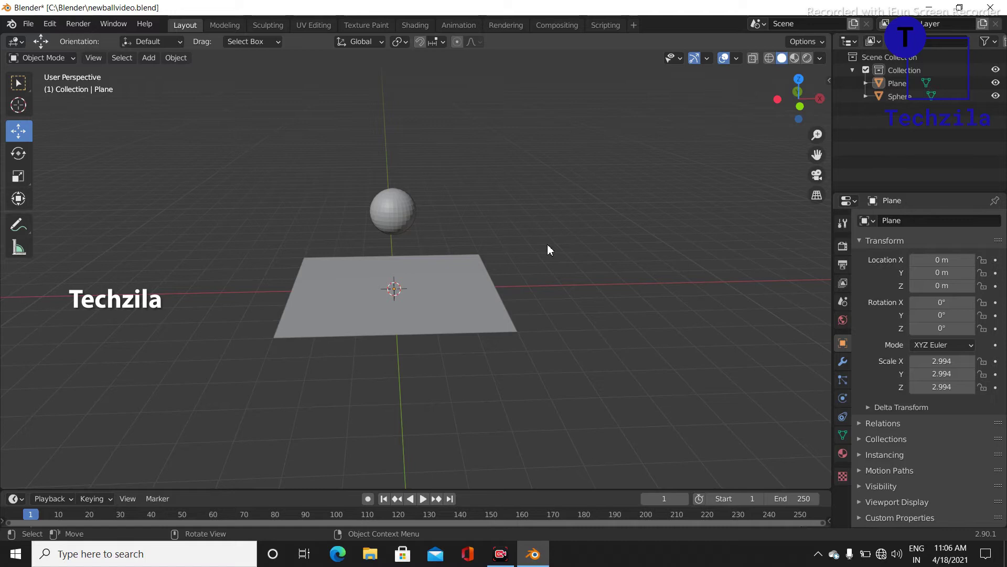
# Add a Catmull-Clark Subdivision Surface modifier (viewport 1, render 2) to the sphere
pyautogui.click(401, 210)
pyautogui.rightClick(400, 210)
pyautogui.press('Escape')
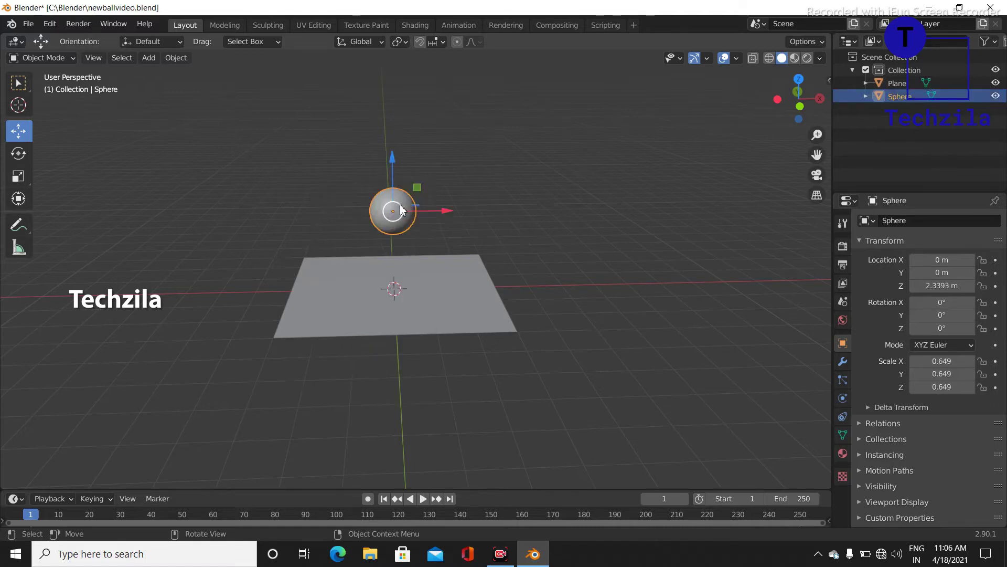
pyautogui.scroll(2, 388, 207)
pyautogui.scroll(2, 367, 136)
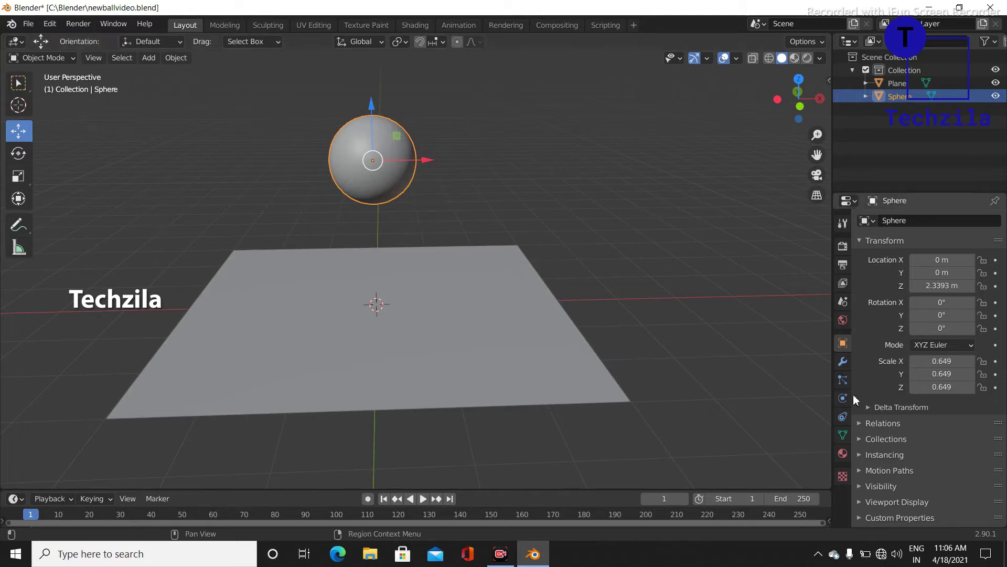
pyautogui.click(843, 362)
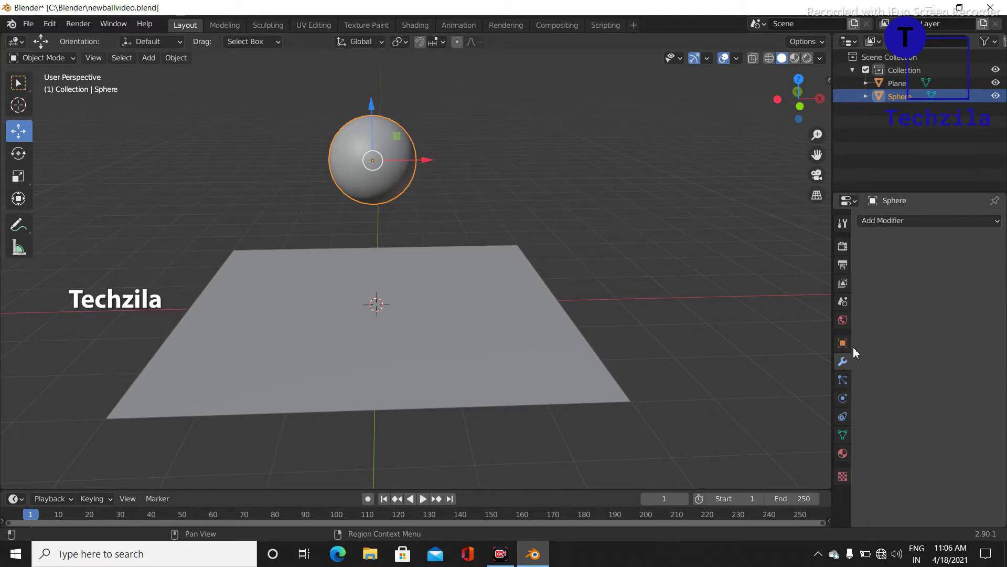
pyautogui.click(887, 224)
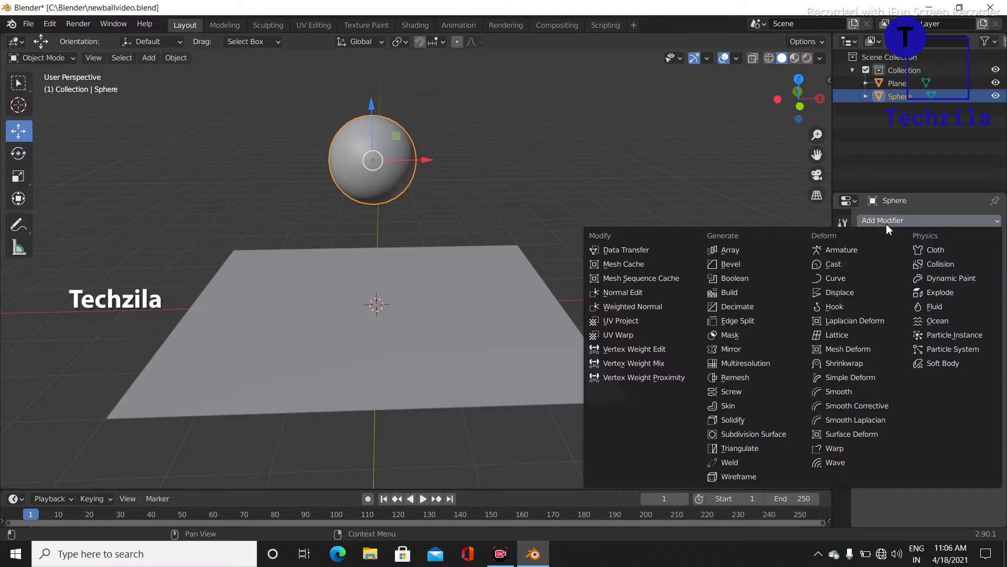
pyautogui.click(764, 435)
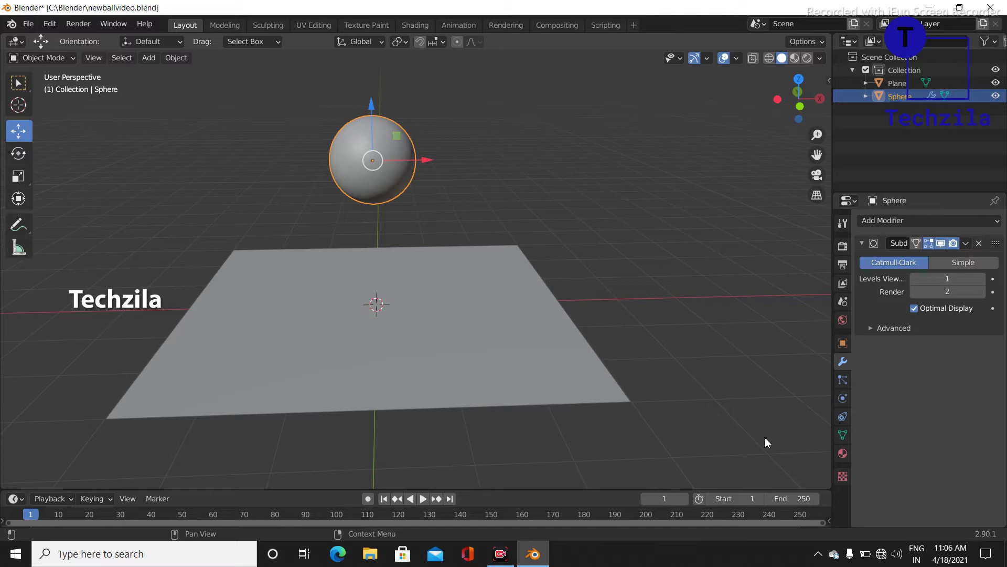
pyautogui.click(488, 344)
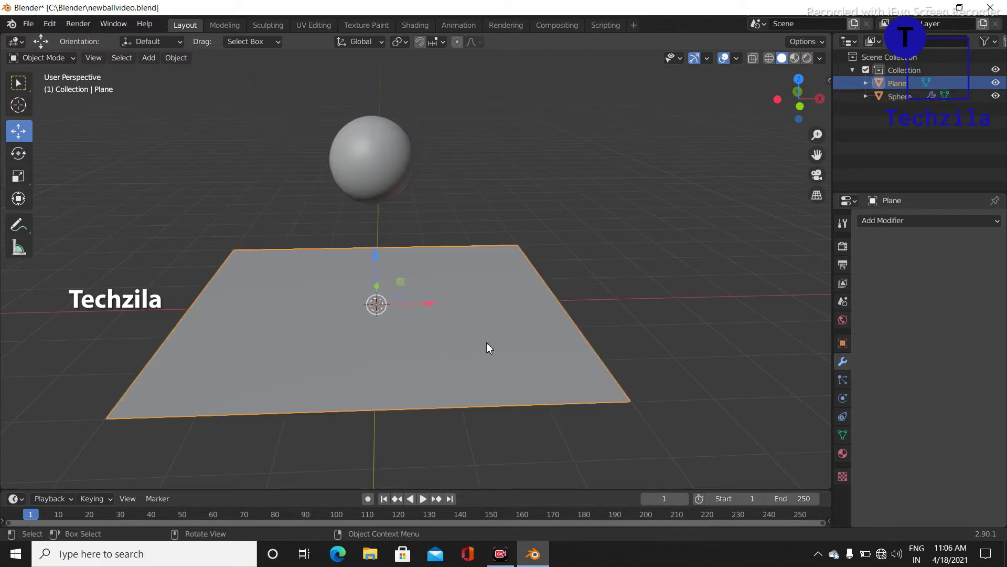
# Make the plane a collision object and give the sphere Soft Body physics
pyautogui.click(844, 399)
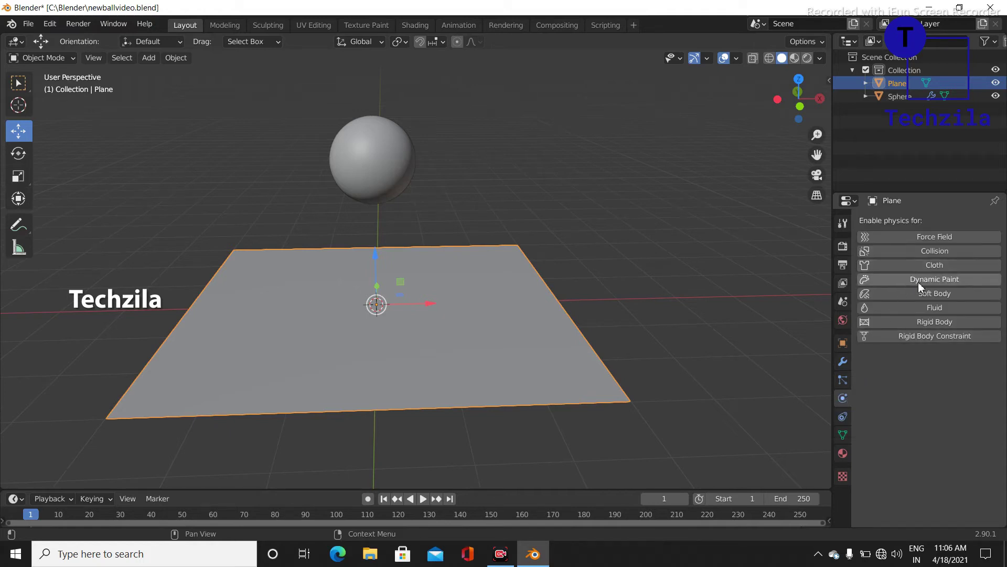
pyautogui.click(922, 251)
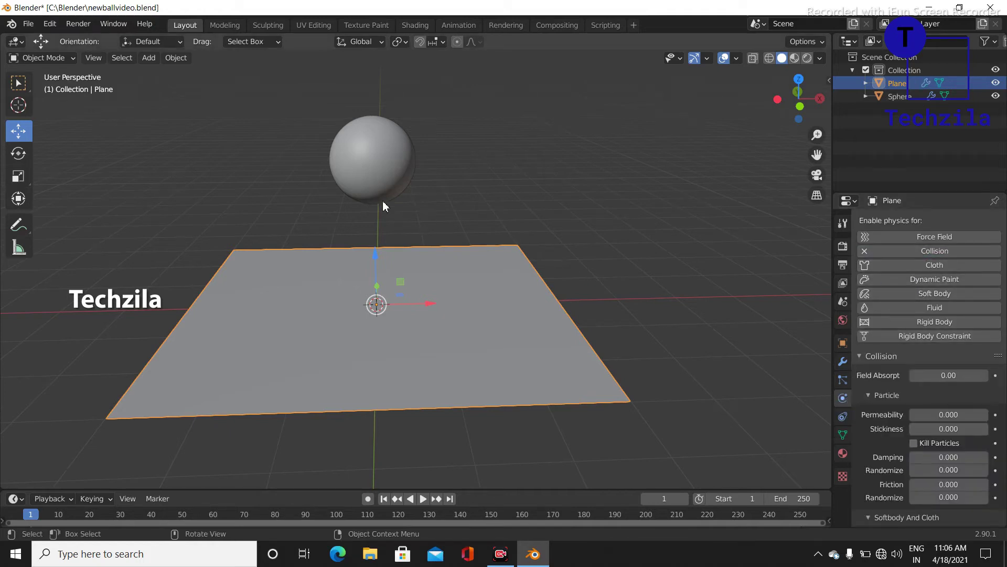
pyautogui.click(388, 164)
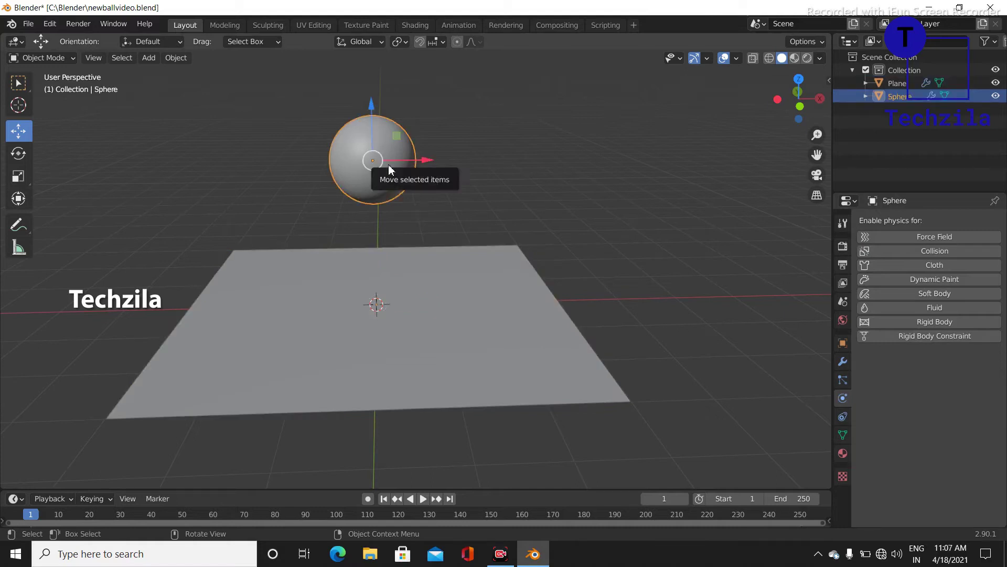
pyautogui.click(886, 295)
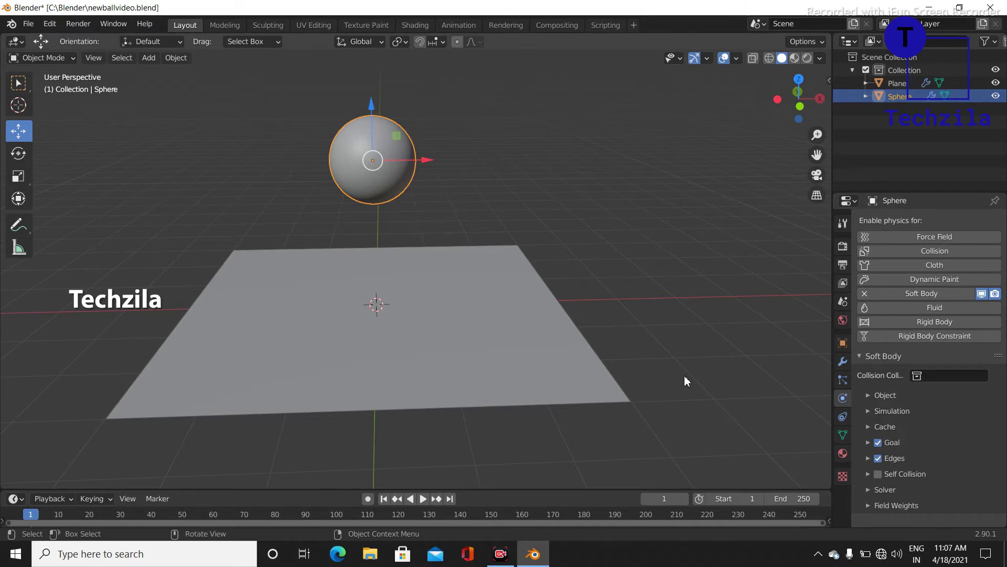
# Turn off the soft body Goal and set Edges Bending to 7.5 with Stiffness enabled
pyautogui.click(878, 442)
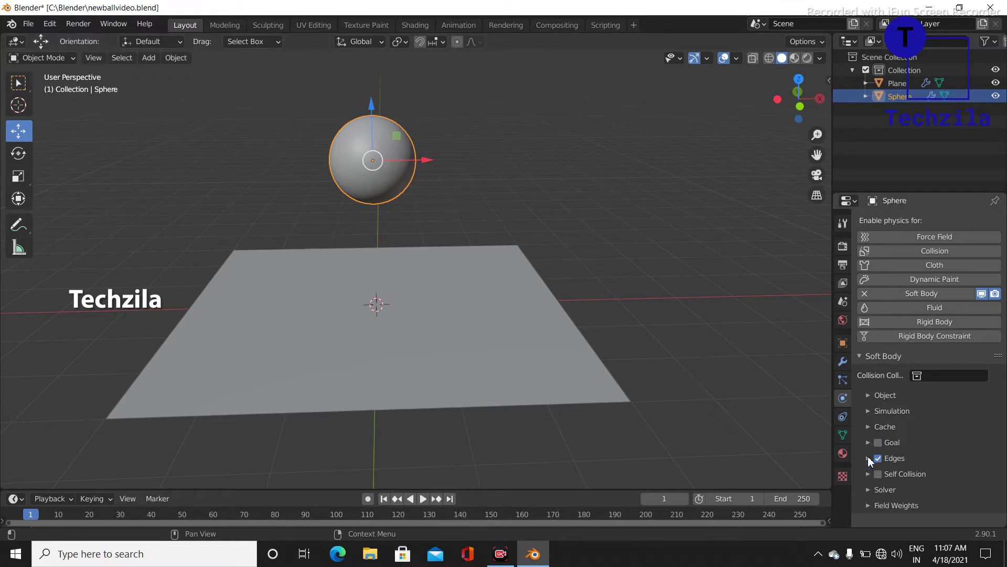
pyautogui.scroll(-5, 871, 454)
pyautogui.scroll(-2, 870, 454)
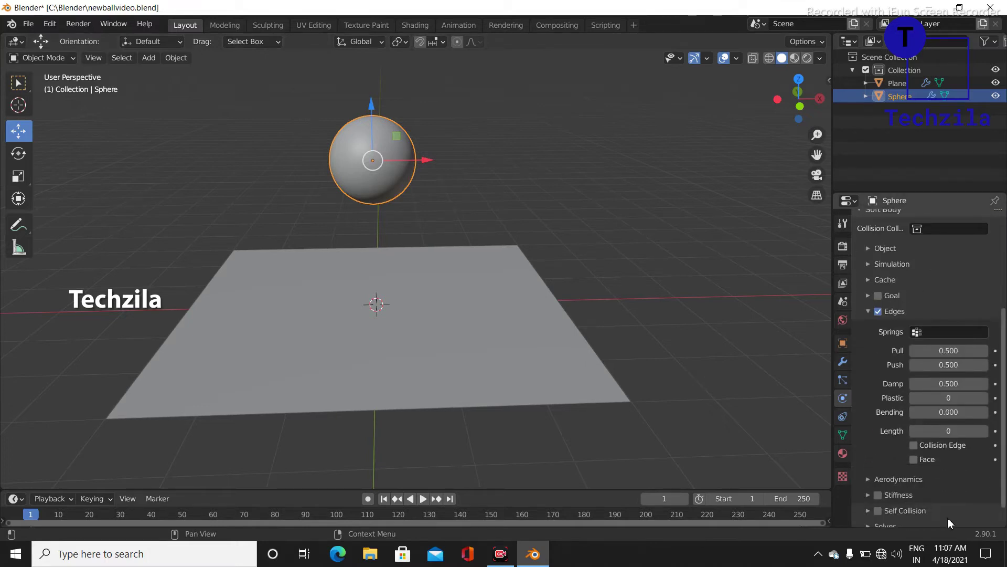
pyautogui.click(947, 411)
pyautogui.write('0.0')
pyautogui.write('7.5')
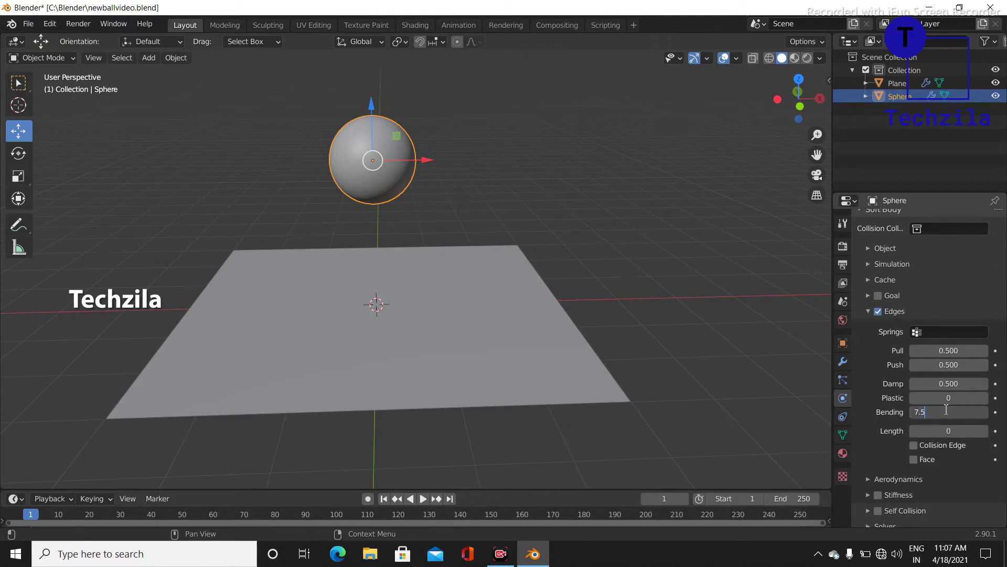
pyautogui.press('Return')
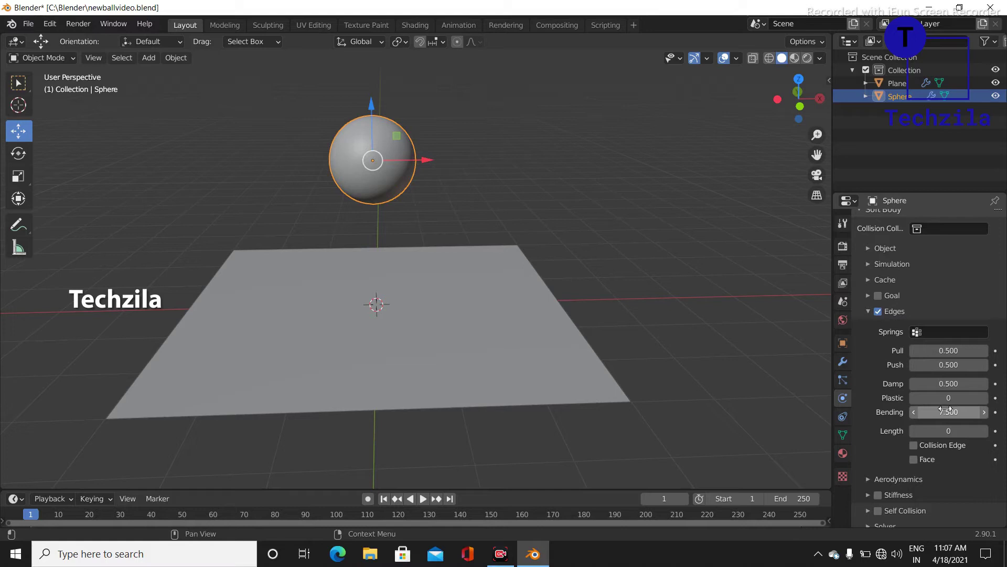
pyautogui.scroll(-2, 950, 436)
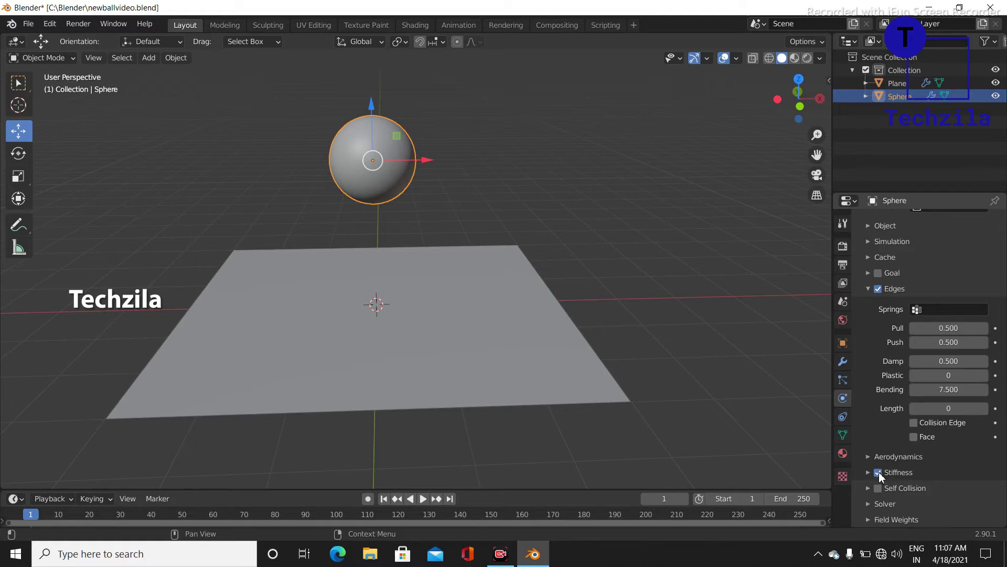
# Play the animation to watch the sphere drop onto the plane, then rewind to frame 0
pyautogui.click(423, 499)
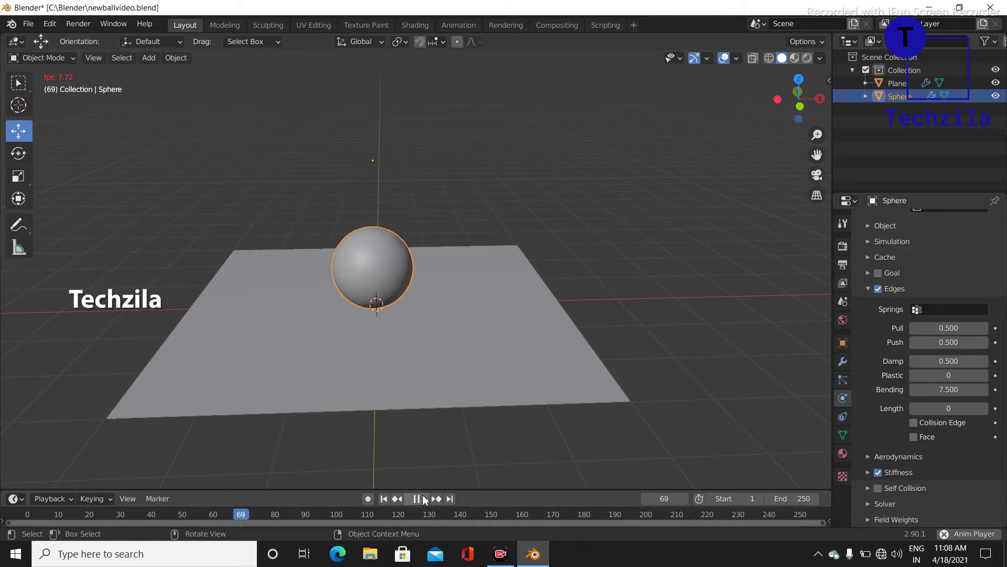
pyautogui.click(423, 498)
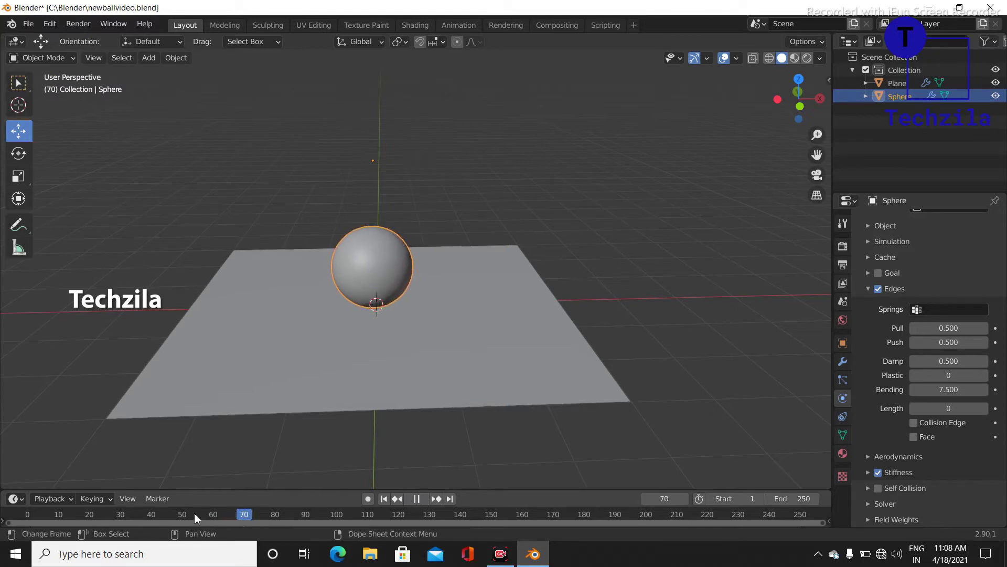
pyautogui.moveTo(268, 516); pyautogui.dragTo(28, 517)
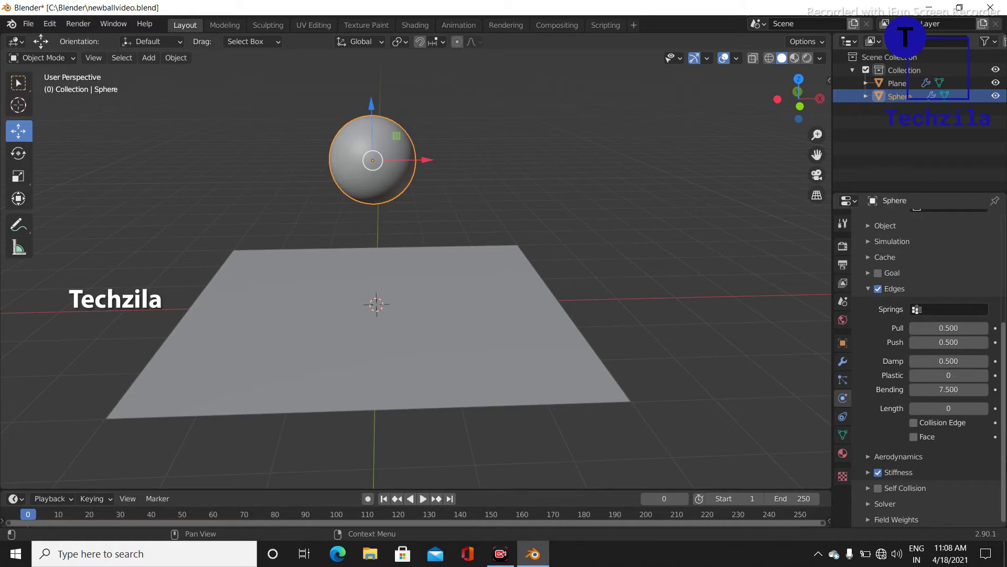
pyautogui.click(544, 192)
pyautogui.scroll(-3, 549, 196)
pyautogui.moveTo(549, 197)
pyautogui.mouseDown(button='middle')
pyautogui.moveTo(529, 225)
pyautogui.moveTo(492, 168)
pyautogui.moveTo(537, 244)
pyautogui.moveTo(522, 252)
pyautogui.mouseUp(button='middle')
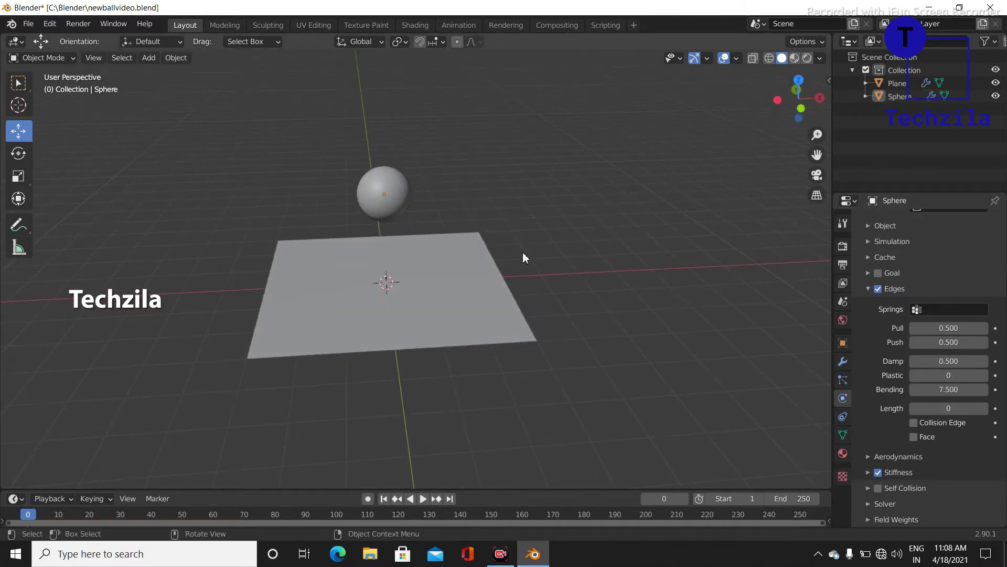
# Add a Sun light and move it up and to the right of the sphere
pyautogui.hotkey('shift', 'a')
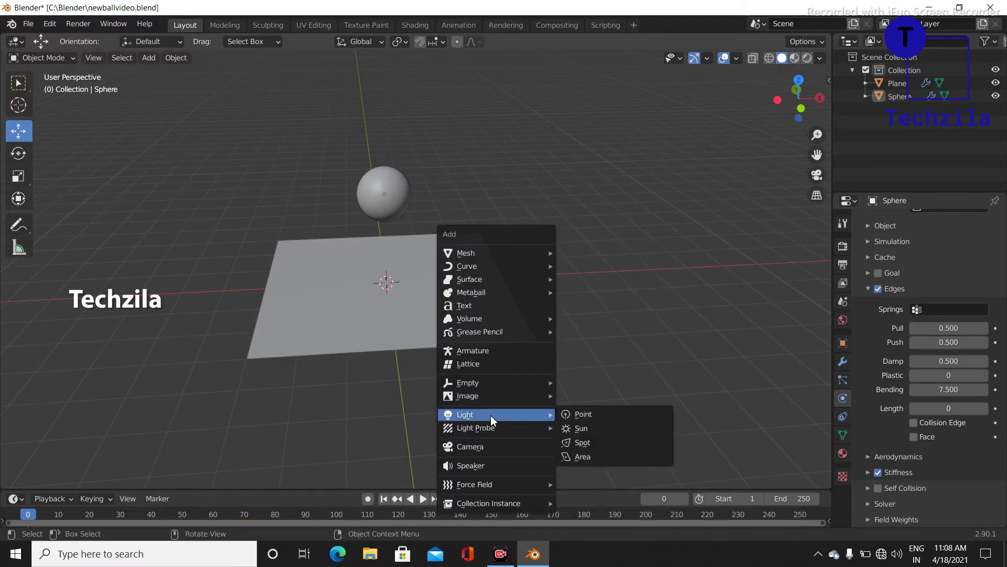
pyautogui.click(608, 428)
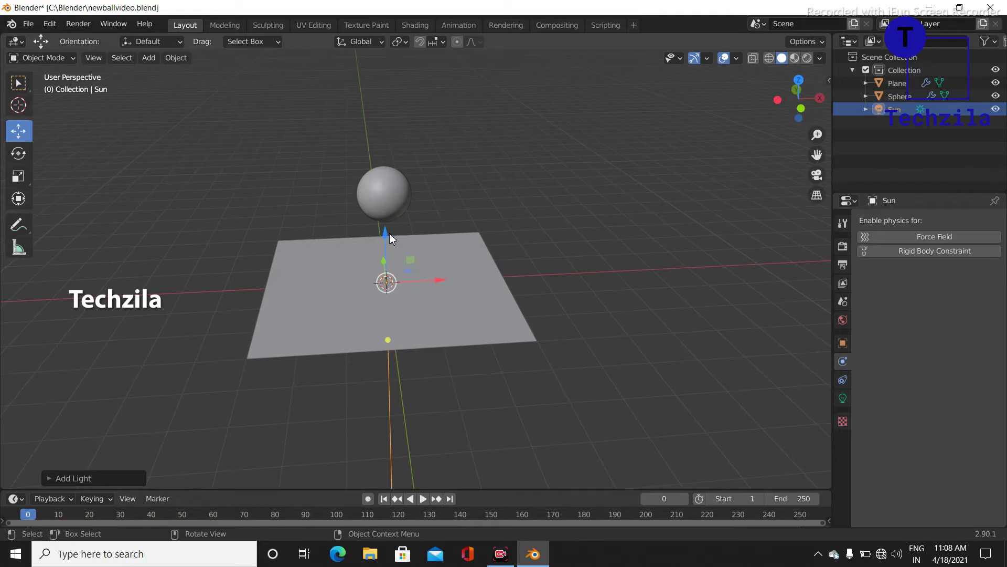
pyautogui.moveTo(382, 234); pyautogui.dragTo(438, 57)
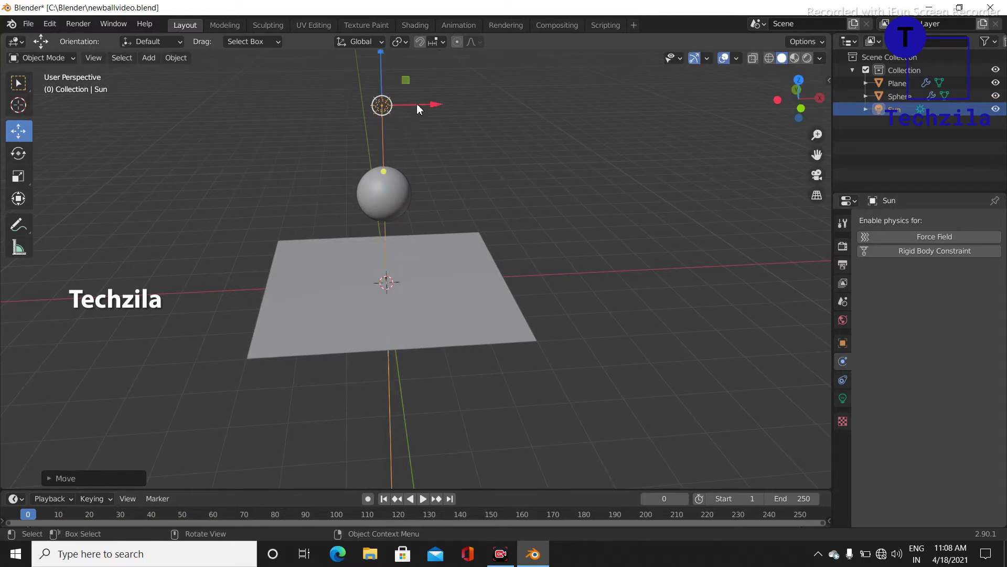
pyautogui.moveTo(437, 107); pyautogui.dragTo(571, 108)
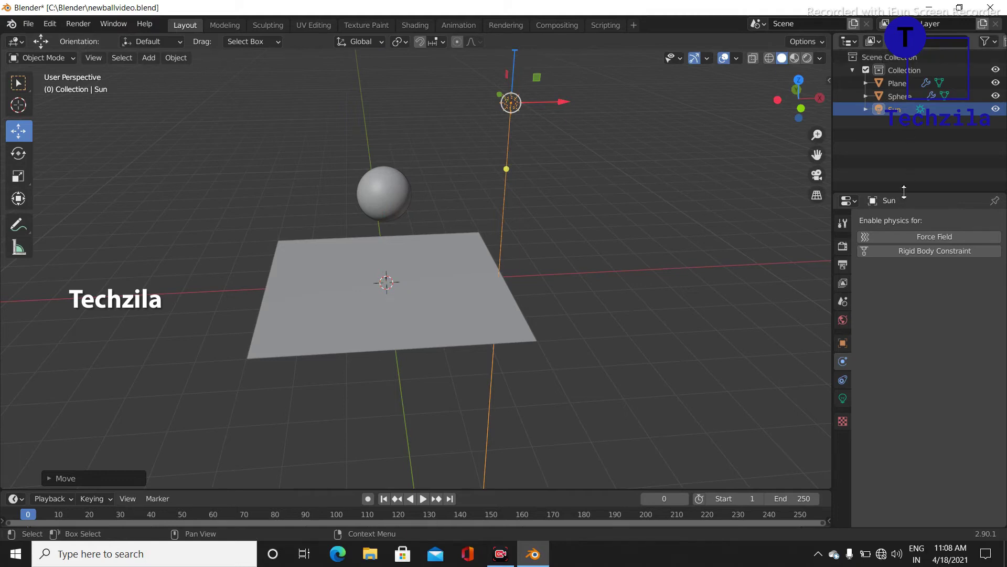
# Set the sun's Strength to 7
pyautogui.click(842, 400)
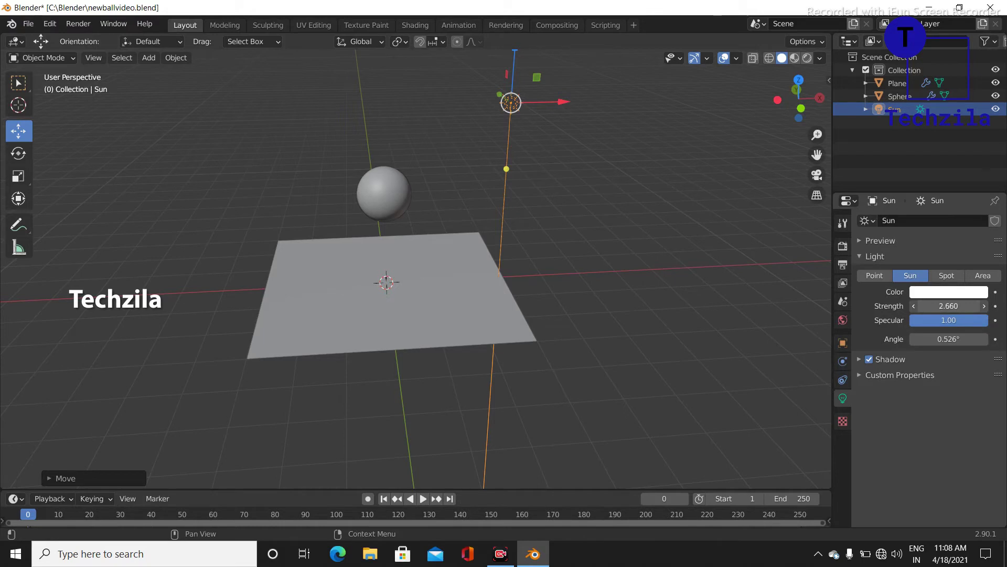
pyautogui.moveTo(948, 306); pyautogui.dragTo(970, 306)
pyautogui.click(954, 306)
pyautogui.write('6.51')
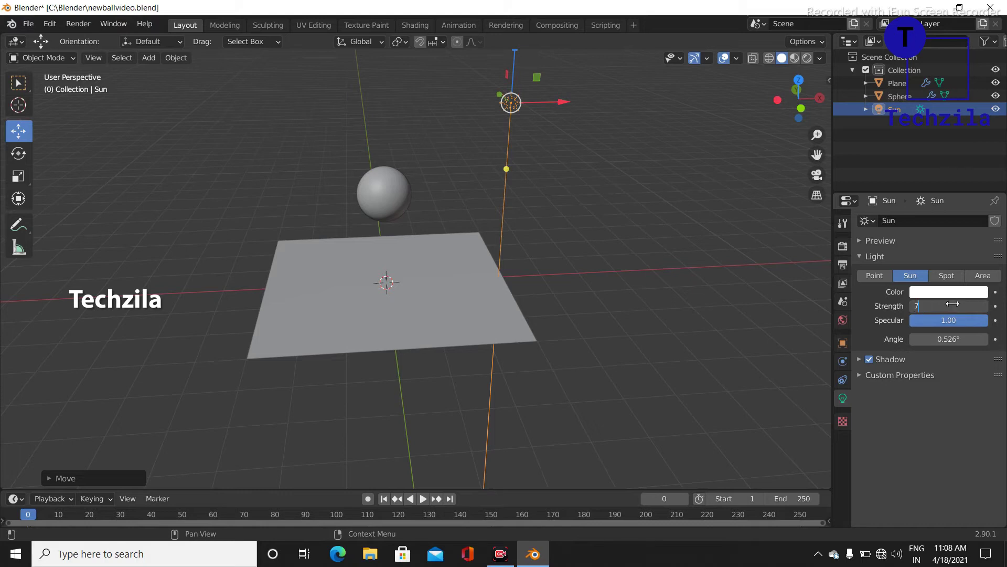
pyautogui.press('Return')
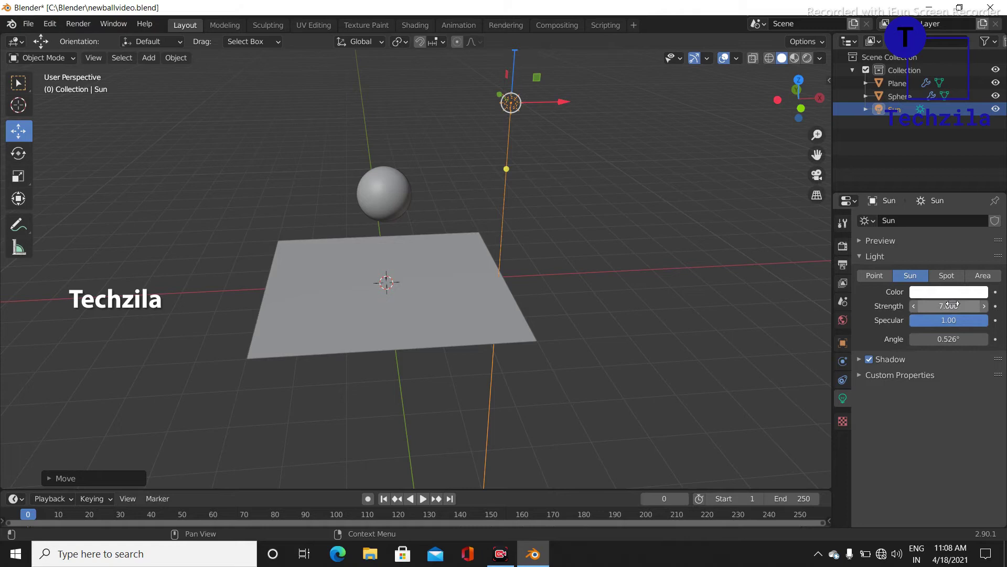
# Switch to rendered viewport shading and lower the sun's Strength to 6
pyautogui.click(808, 58)
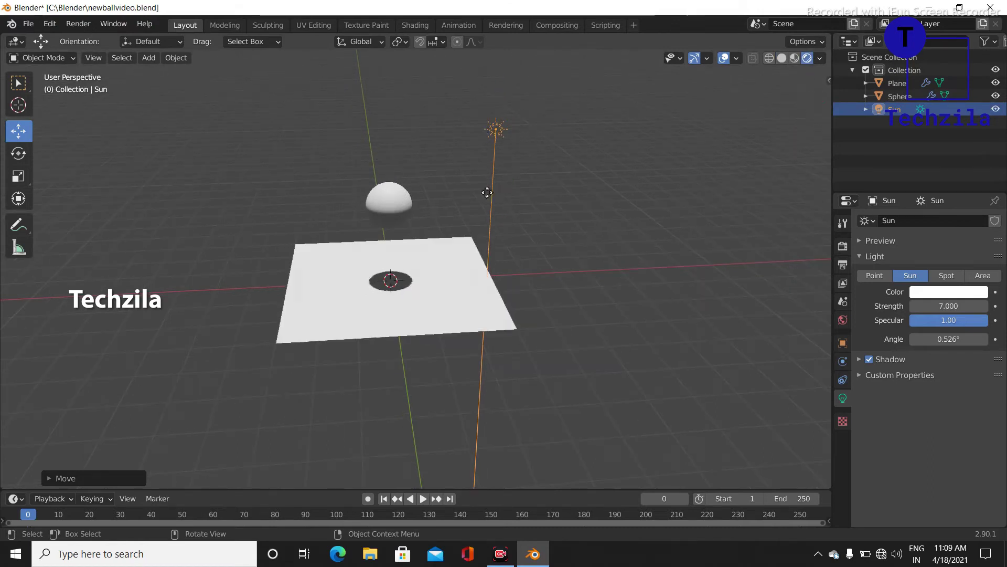
pyautogui.moveTo(498, 193); pyautogui.dragTo(463, 186)
pyautogui.scroll(1, 540, 181)
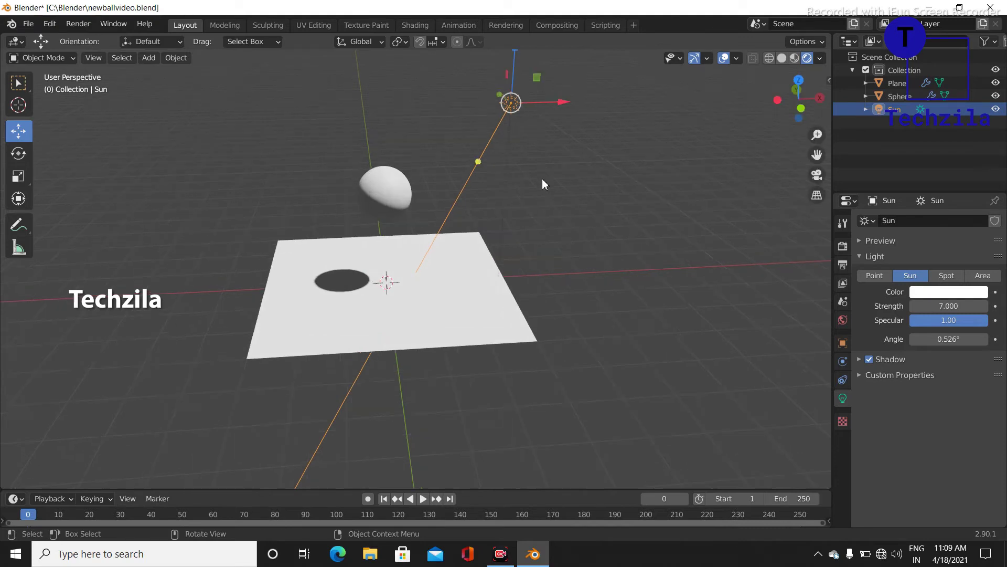
pyautogui.click(951, 307)
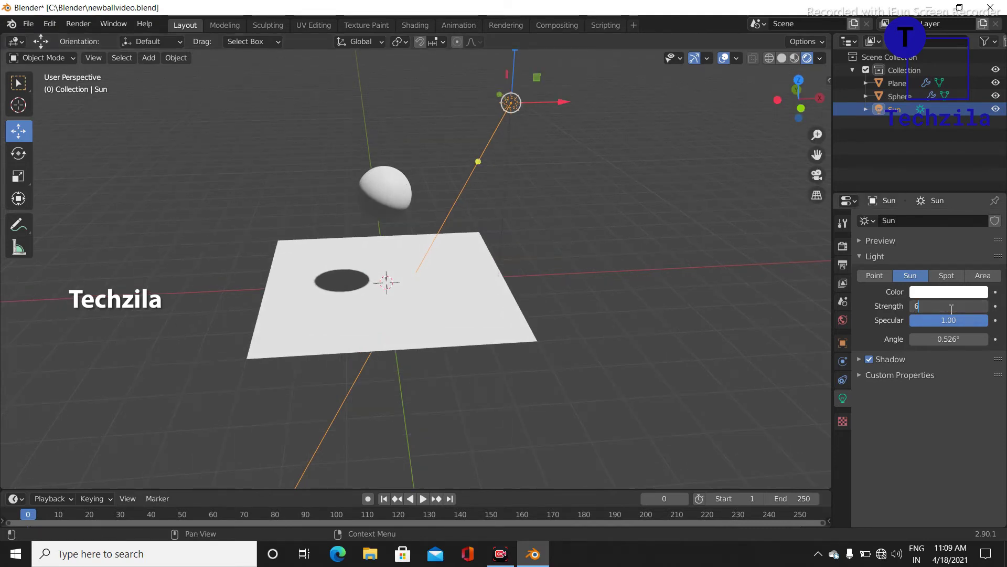
pyautogui.write('6.000')
pyautogui.press('Return')
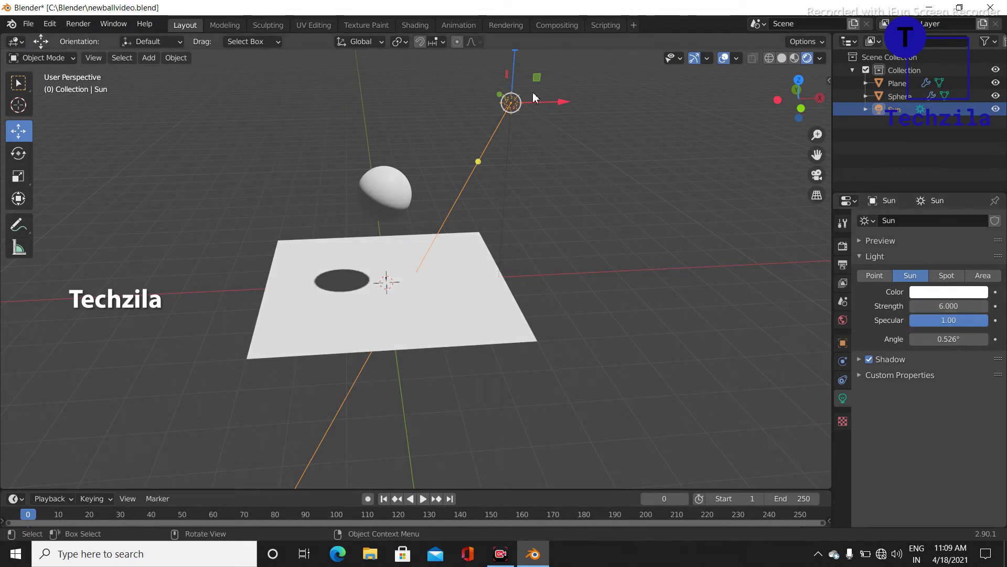
# Rotate the Sun light to shift the sphere's shadow across the plane
pyautogui.press('r')
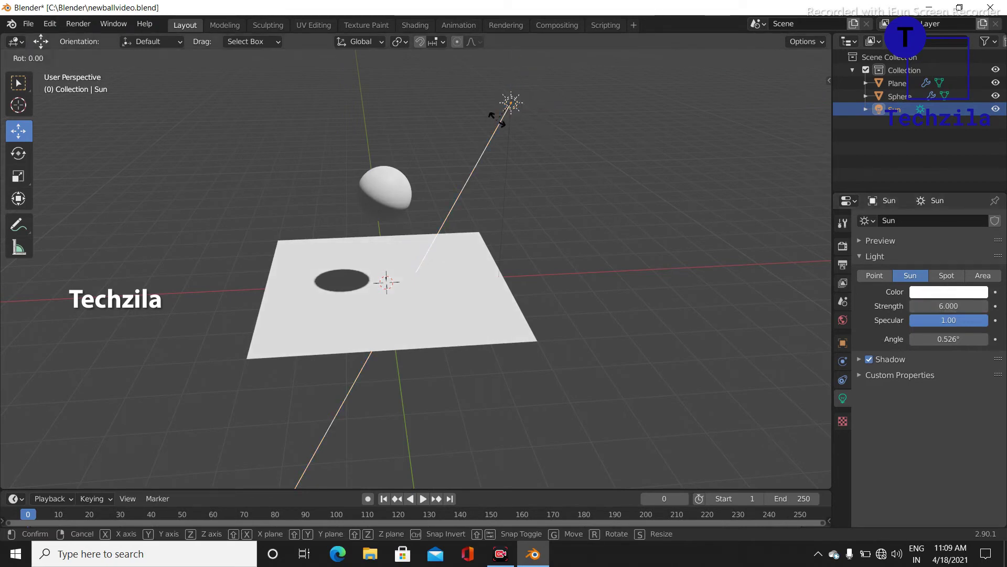
pyautogui.click(495, 125)
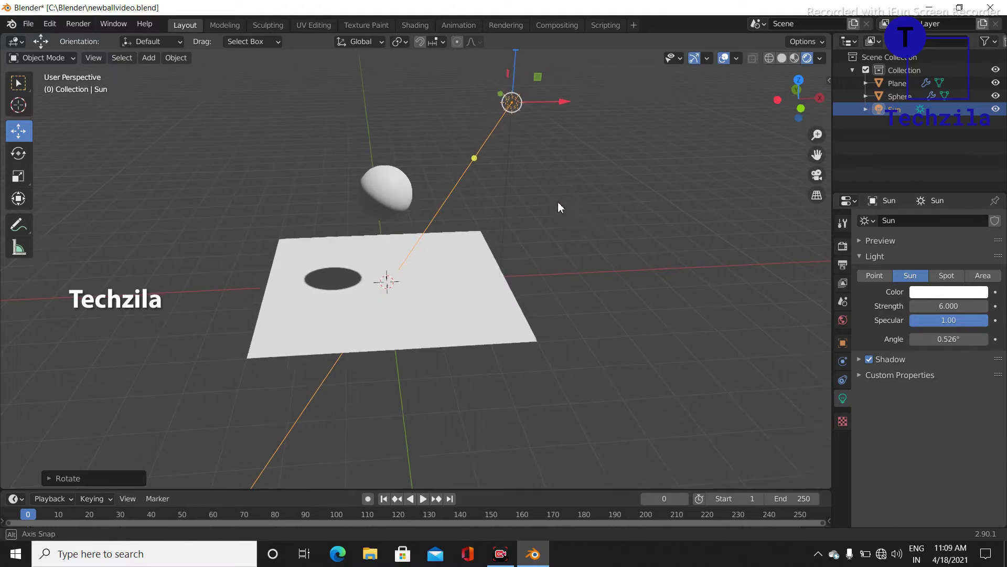
pyautogui.moveTo(558, 201); pyautogui.dragTo(552, 186, button='middle')
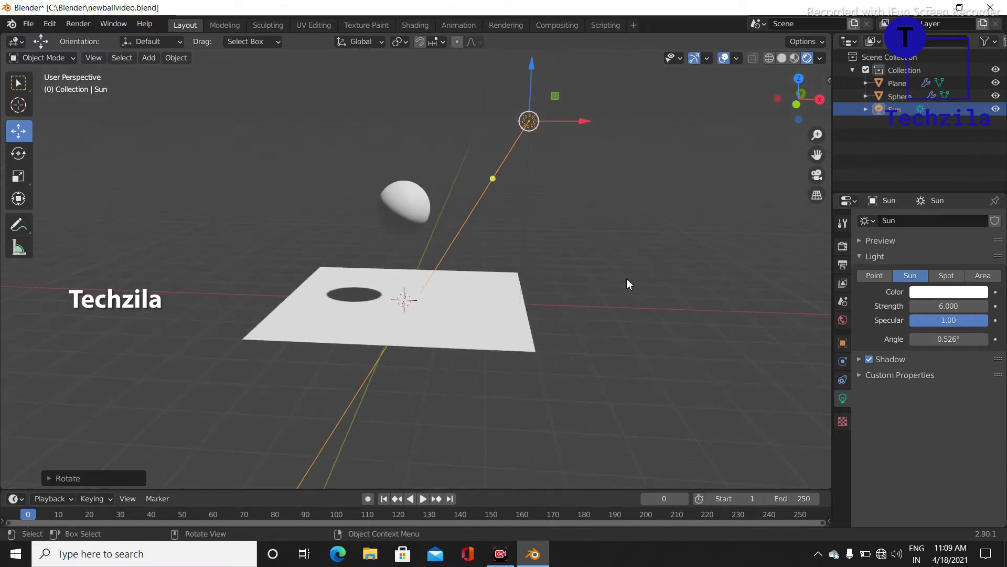
pyautogui.click(488, 336)
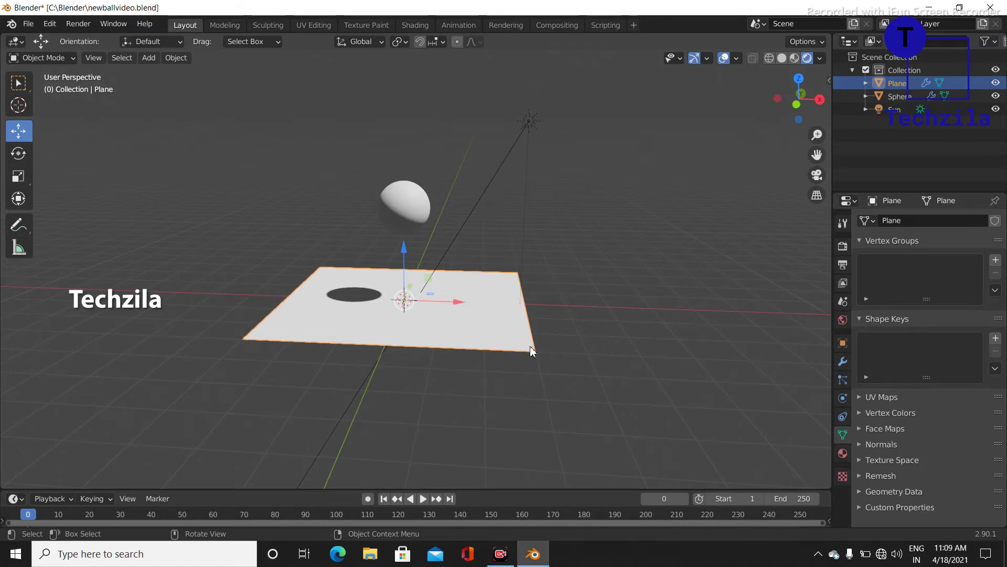
# Give the plane a new Diffuse BSDF material in muted pink (H 0.921, S 0.237, V 0.508)
pyautogui.click(843, 453)
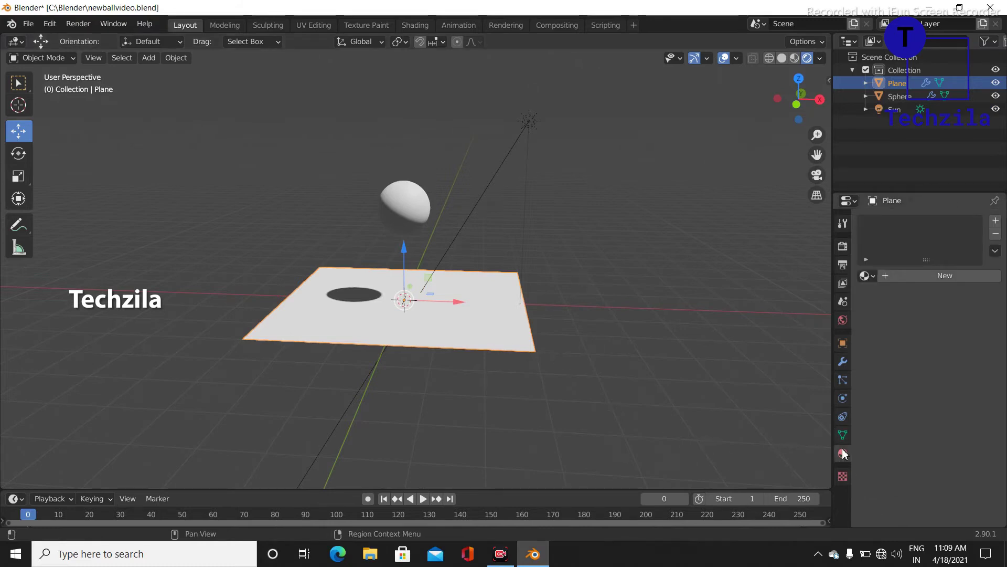
pyautogui.click(937, 276)
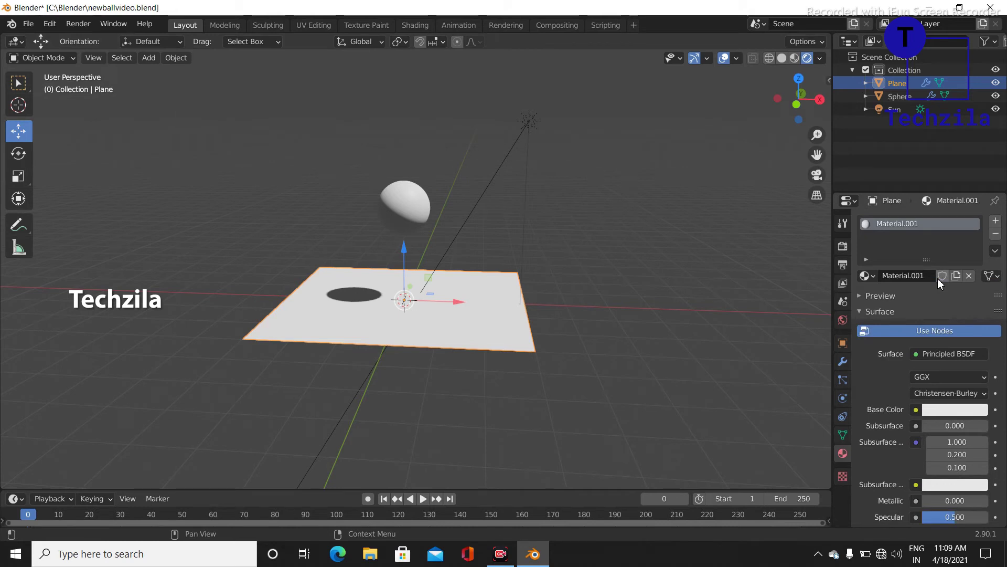
pyautogui.click(952, 350)
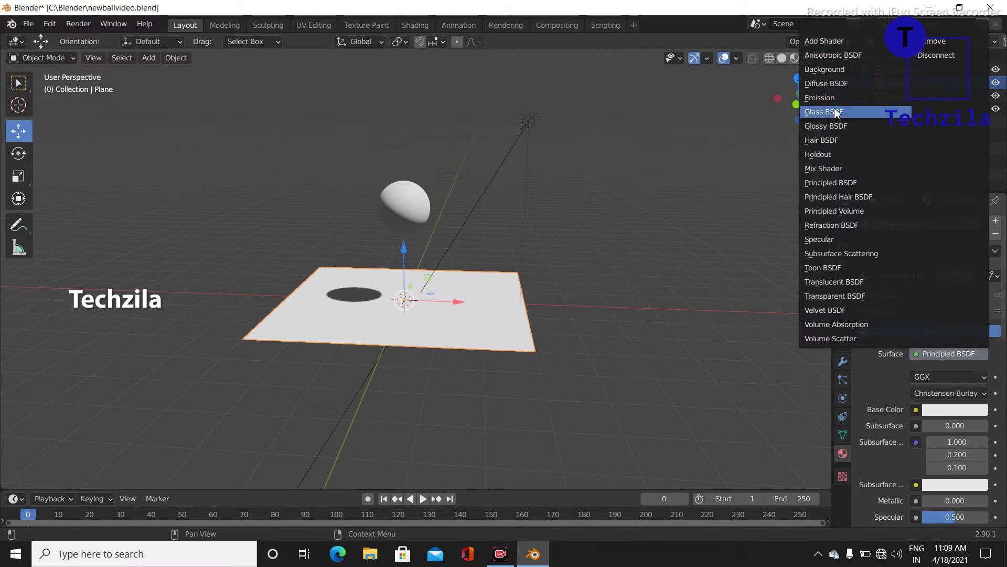
pyautogui.click(829, 84)
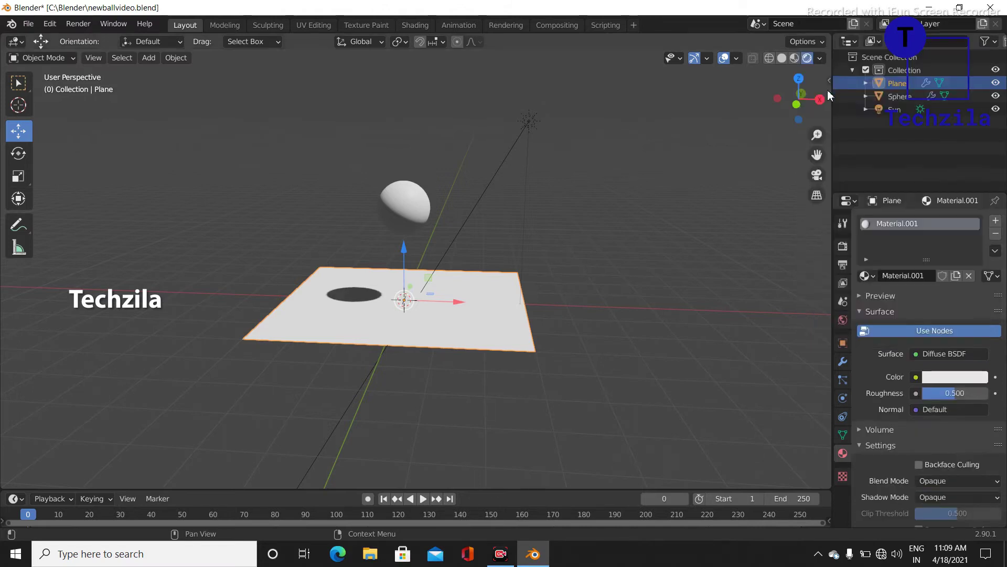
pyautogui.click(937, 379)
pyautogui.moveTo(934, 241); pyautogui.dragTo(942, 257)
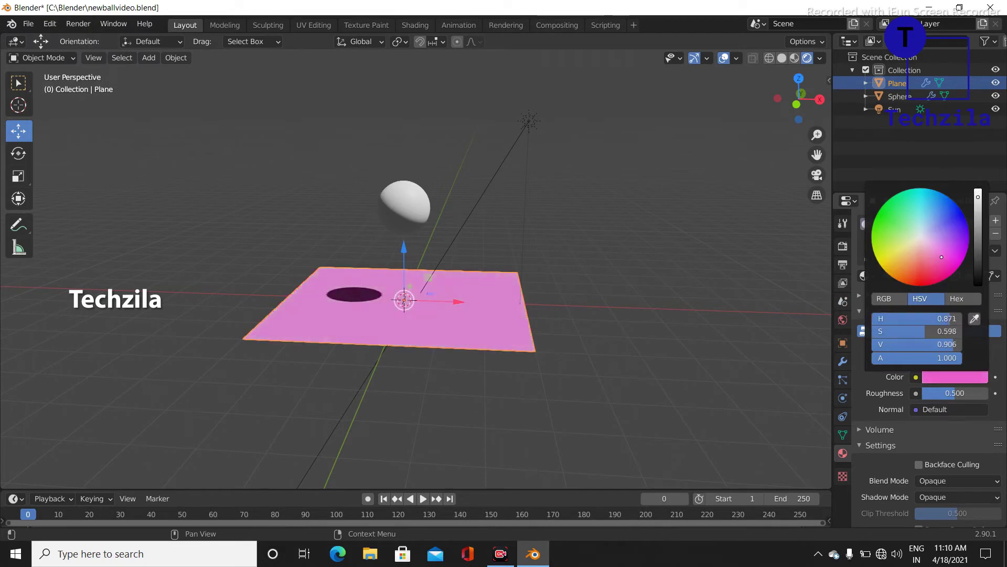
pyautogui.moveTo(978, 197); pyautogui.dragTo(978, 223)
pyautogui.moveTo(933, 256)
pyautogui.mouseDown()
pyautogui.moveTo(917, 244)
pyautogui.moveTo(925, 247)
pyautogui.mouseUp()
pyautogui.moveTo(978, 223); pyautogui.dragTo(978, 236)
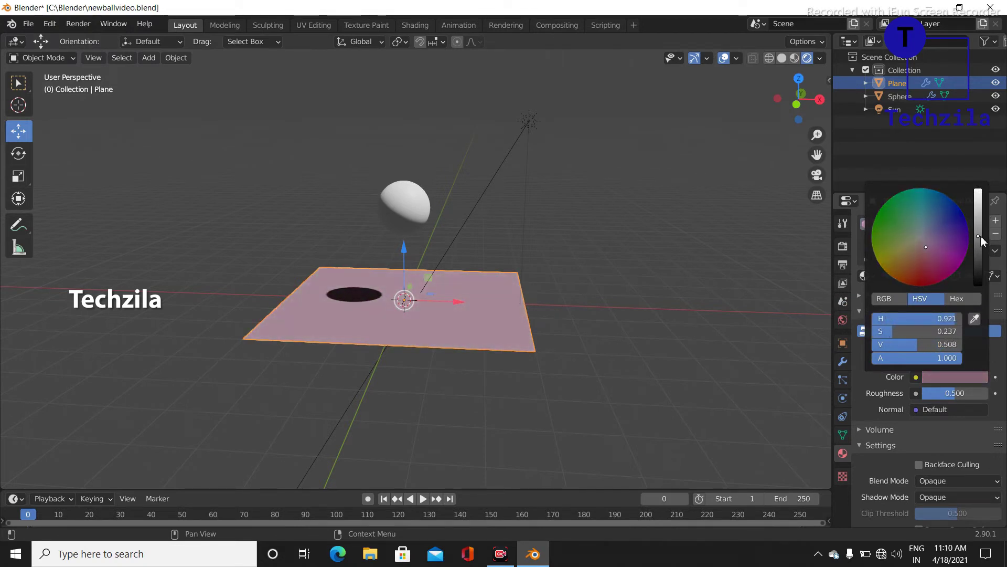
# Give the sphere a new Diffuse BSDF material in pale cyan (H 0.514, S 0.177, V 1.000)
pyautogui.click(389, 203)
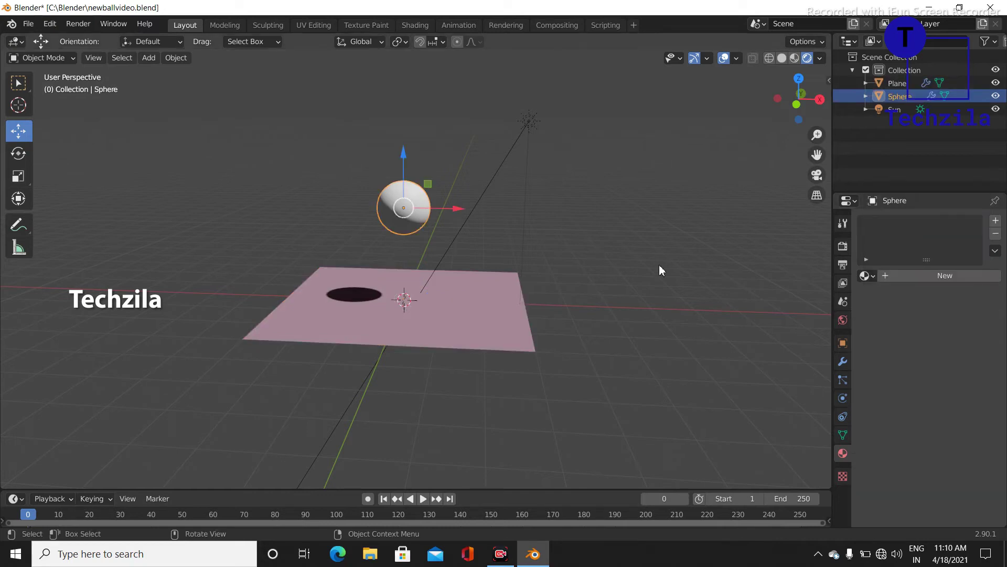
pyautogui.click(931, 273)
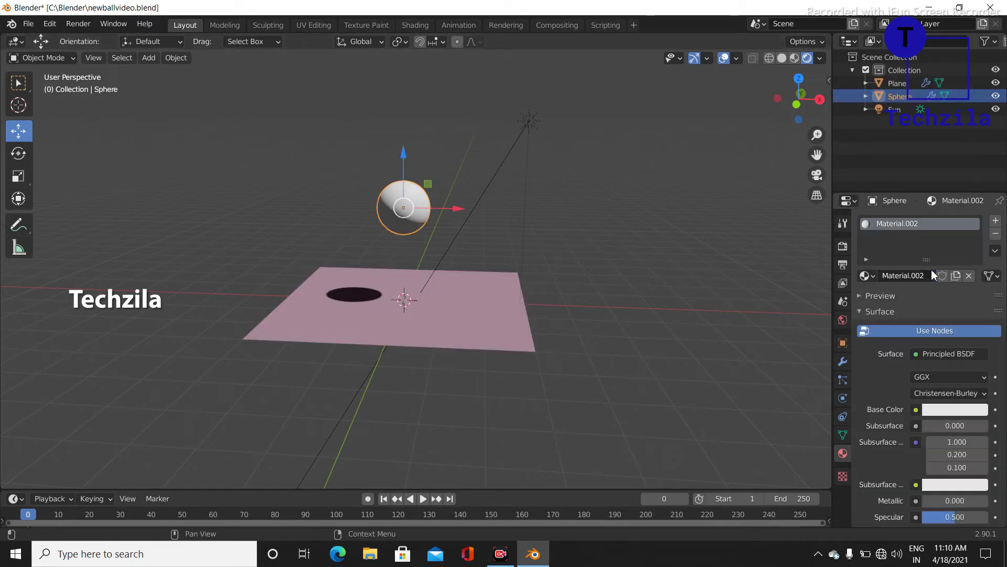
pyautogui.click(945, 352)
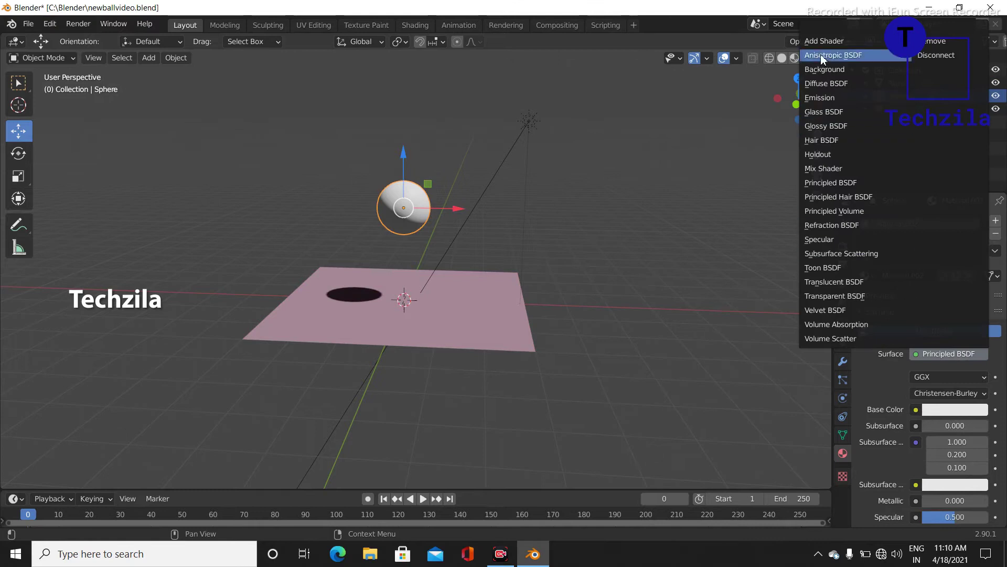
pyautogui.click(823, 85)
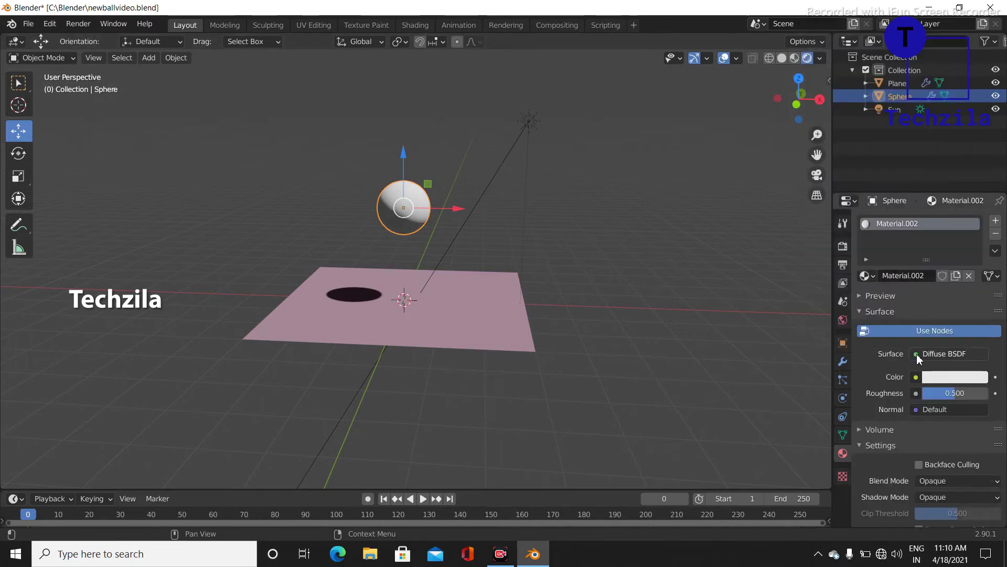
pyautogui.click(945, 378)
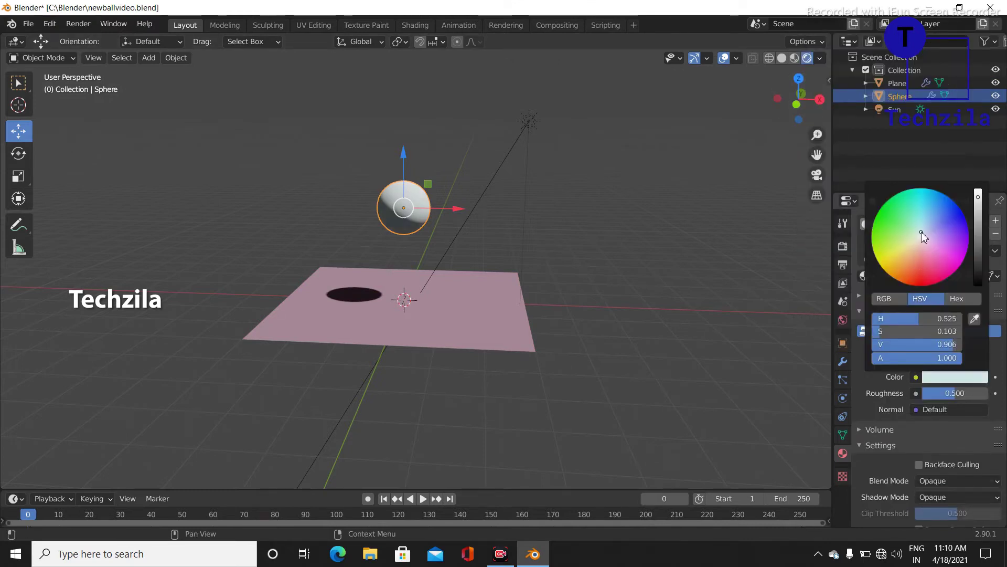
pyautogui.moveTo(921, 232); pyautogui.dragTo(921, 228)
pyautogui.moveTo(978, 198); pyautogui.dragTo(976, 187)
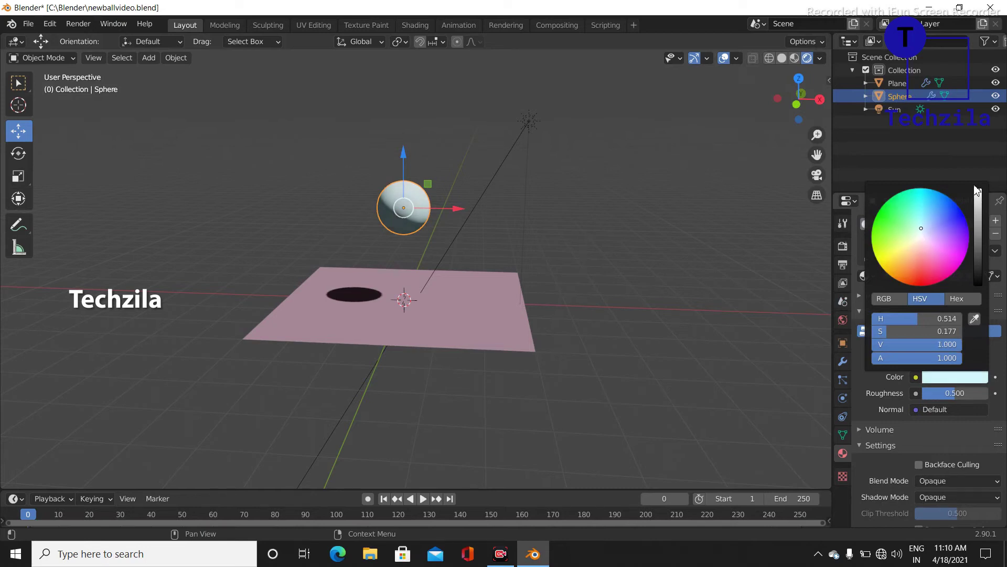
pyautogui.click(665, 263)
pyautogui.moveTo(665, 263)
pyautogui.mouseDown(button='middle')
pyautogui.moveTo(552, 316)
pyautogui.moveTo(438, 310)
pyautogui.moveTo(580, 305)
pyautogui.mouseUp(button='middle')
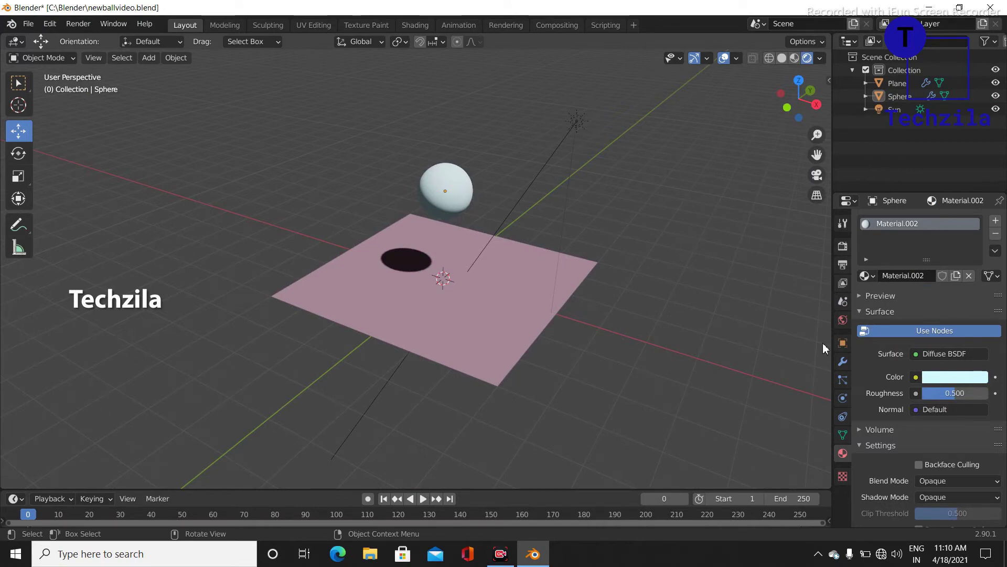
# Set the world colour to an Environment Texture using studio_small_02_2k.hdr from Downloads
pyautogui.click(838, 326)
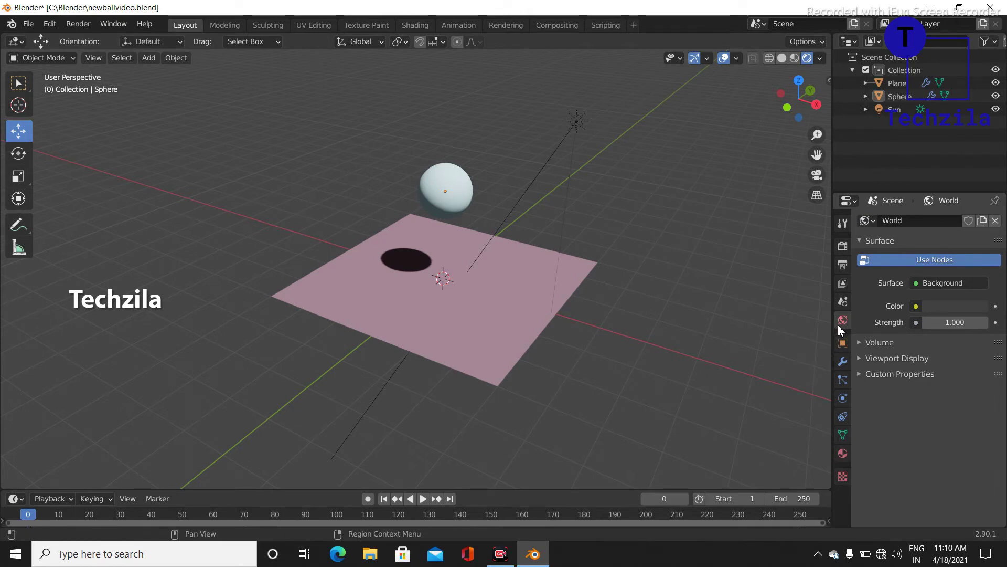
pyautogui.click(919, 307)
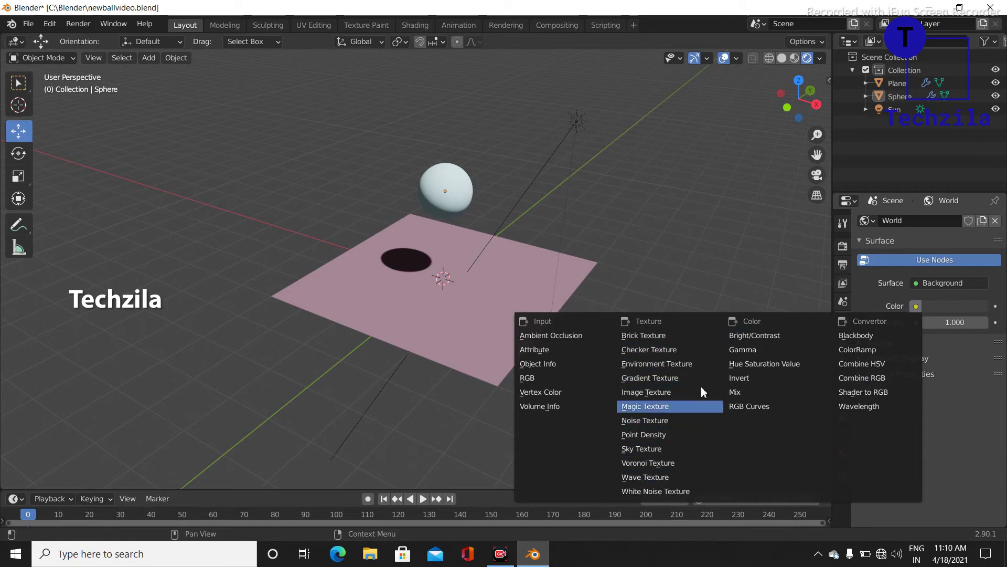
pyautogui.click(701, 364)
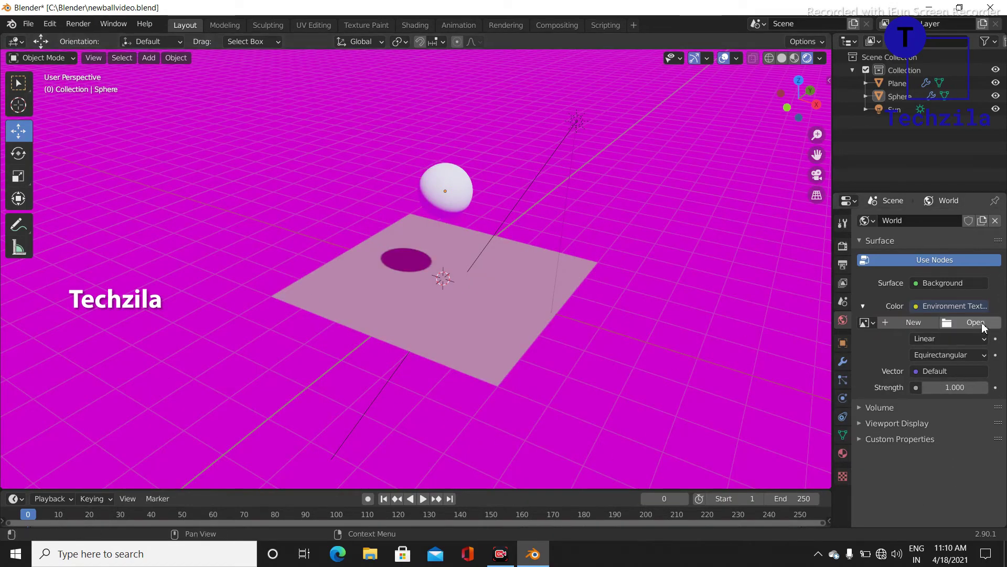
pyautogui.click(975, 322)
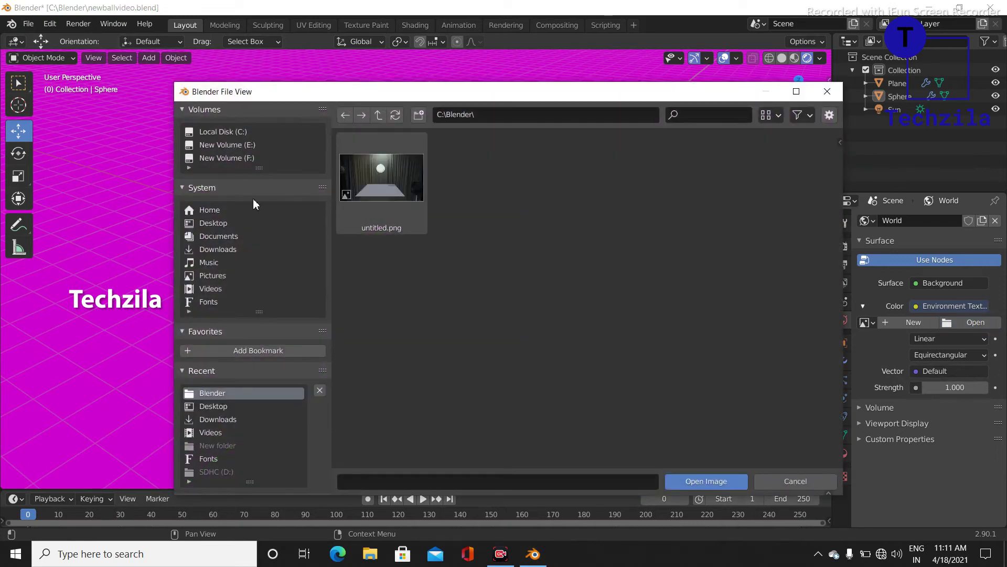
pyautogui.click(213, 250)
pyautogui.click(680, 178)
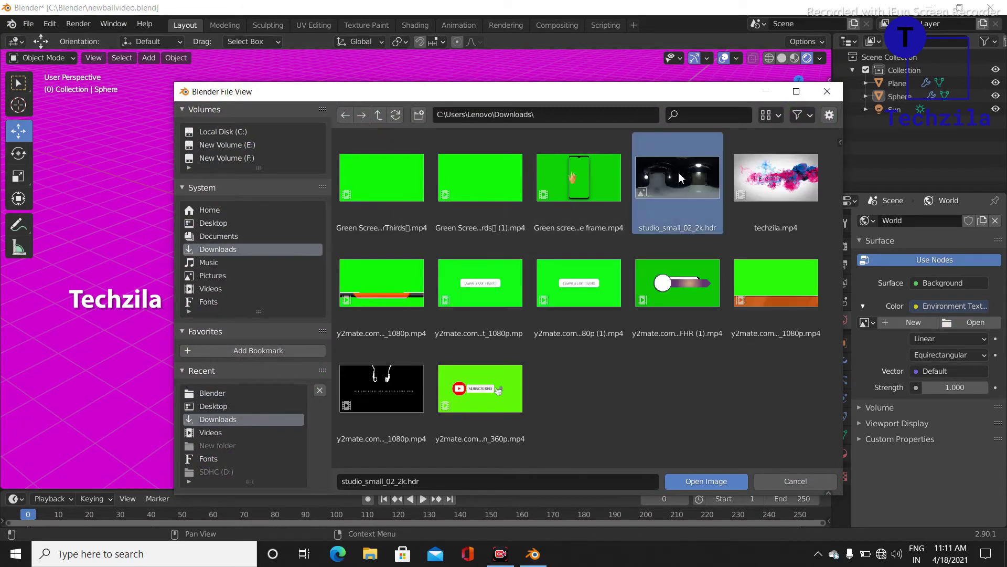
pyautogui.click(703, 481)
pyautogui.moveTo(310, 92)
pyautogui.mouseDown(button='middle')
pyautogui.moveTo(602, 151)
pyautogui.moveTo(651, 173)
pyautogui.moveTo(643, 227)
pyautogui.moveTo(587, 193)
pyautogui.mouseUp(button='middle')
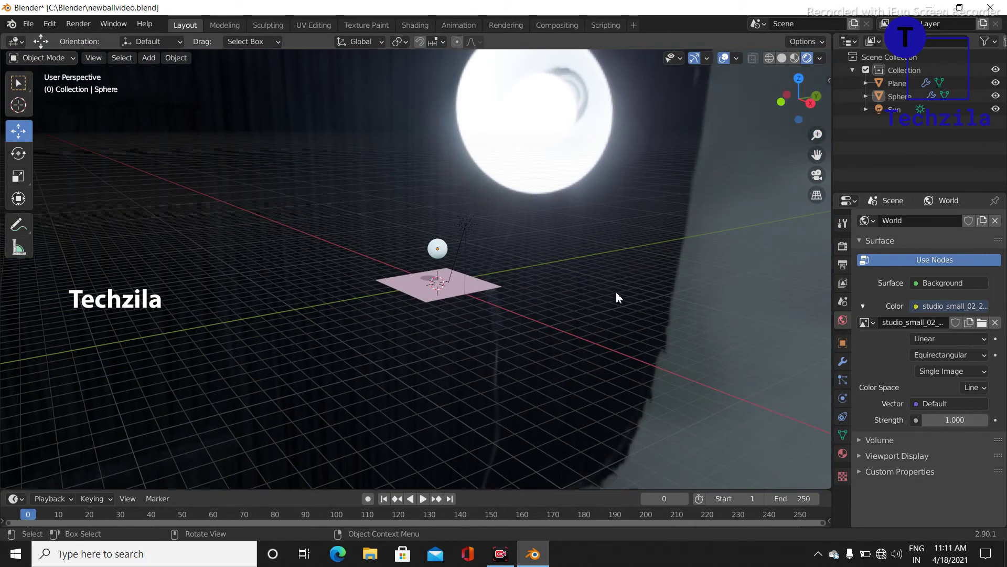
# Add a camera to the scene and raise it above the sphere
pyautogui.hotkey('shift', 'a')
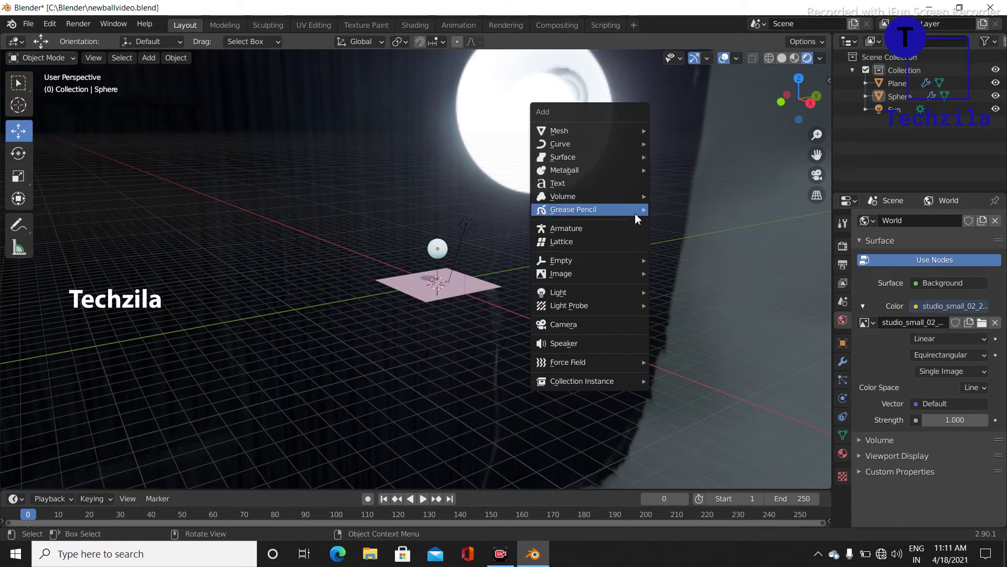
pyautogui.click(590, 326)
pyautogui.scroll(3, 476, 278)
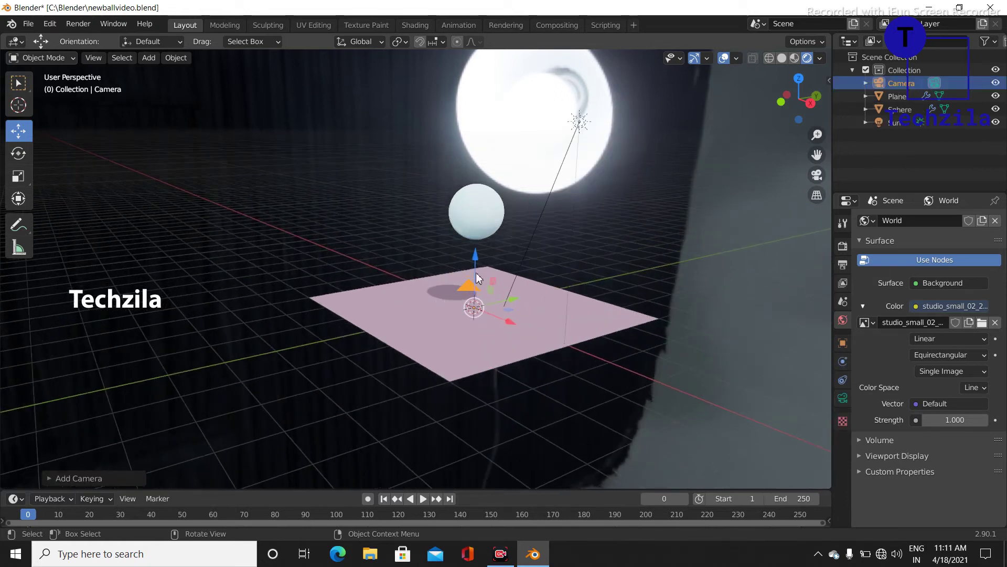
pyautogui.moveTo(483, 256)
pyautogui.mouseDown()
pyautogui.moveTo(498, 183)
pyautogui.moveTo(623, 209)
pyautogui.mouseUp()
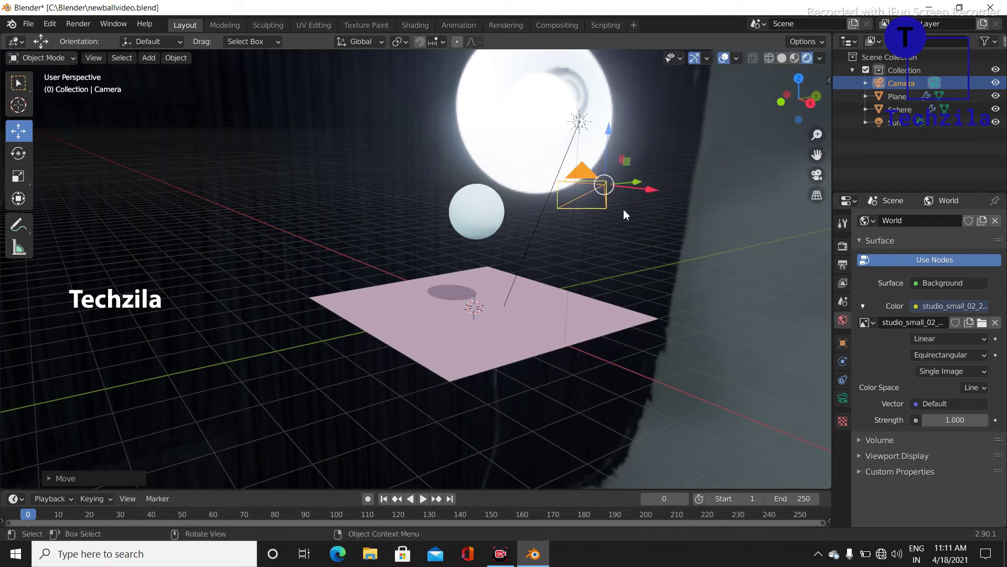
pyautogui.scroll(-3, 506, 271)
pyautogui.moveTo(560, 309)
pyautogui.mouseDown(button='middle')
pyautogui.moveTo(485, 341)
pyautogui.moveTo(565, 262)
pyautogui.mouseUp(button='middle')
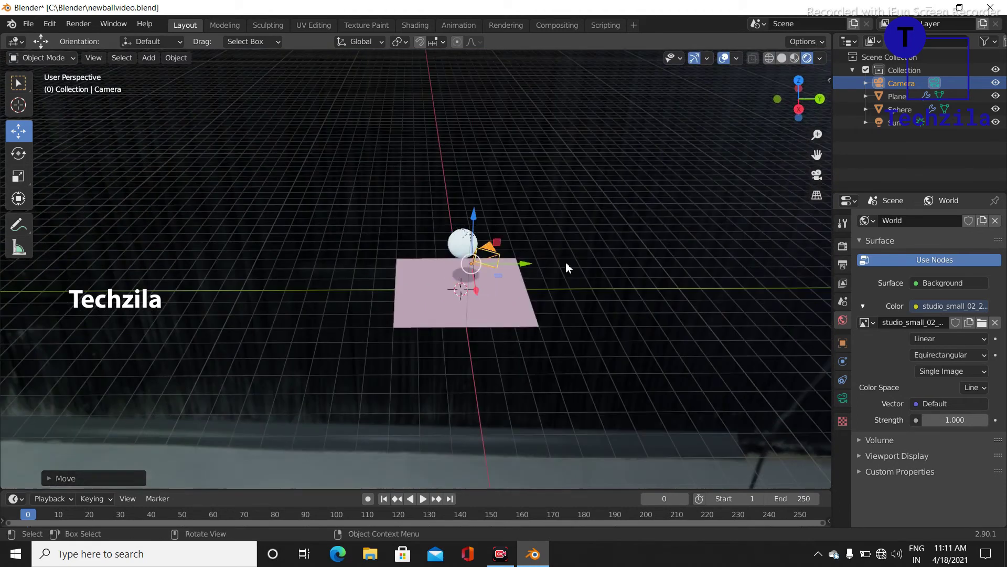
# Split the viewport with a rendered camera view on the right, and shift the camera along X and Y
pyautogui.moveTo(830, 51); pyautogui.dragTo(456, 42)
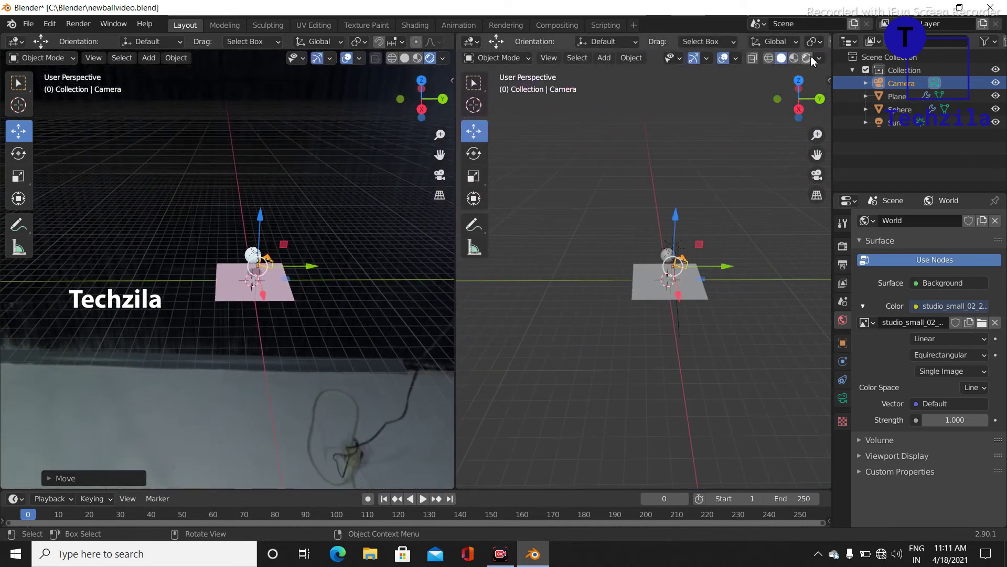
pyautogui.click(808, 59)
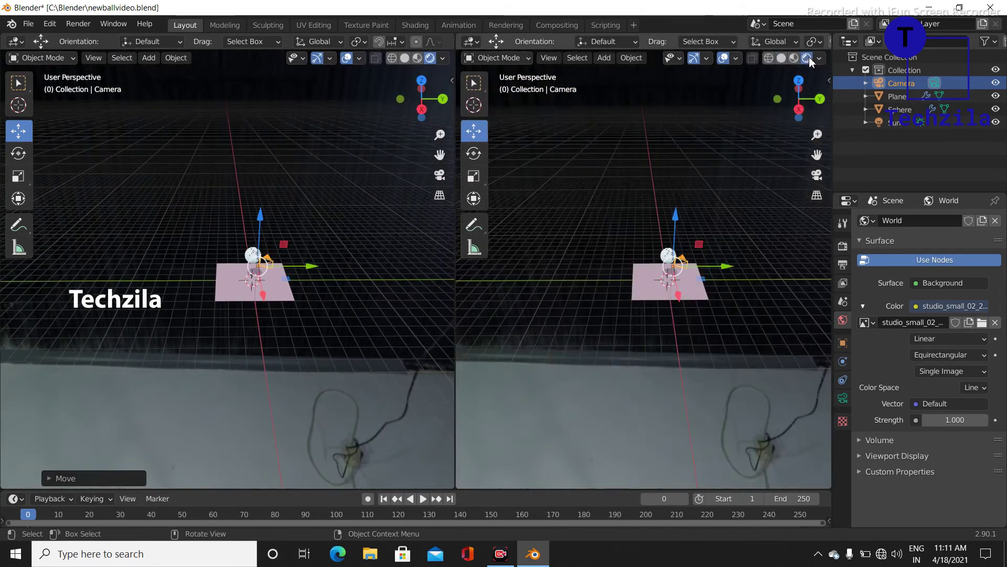
pyautogui.click(817, 175)
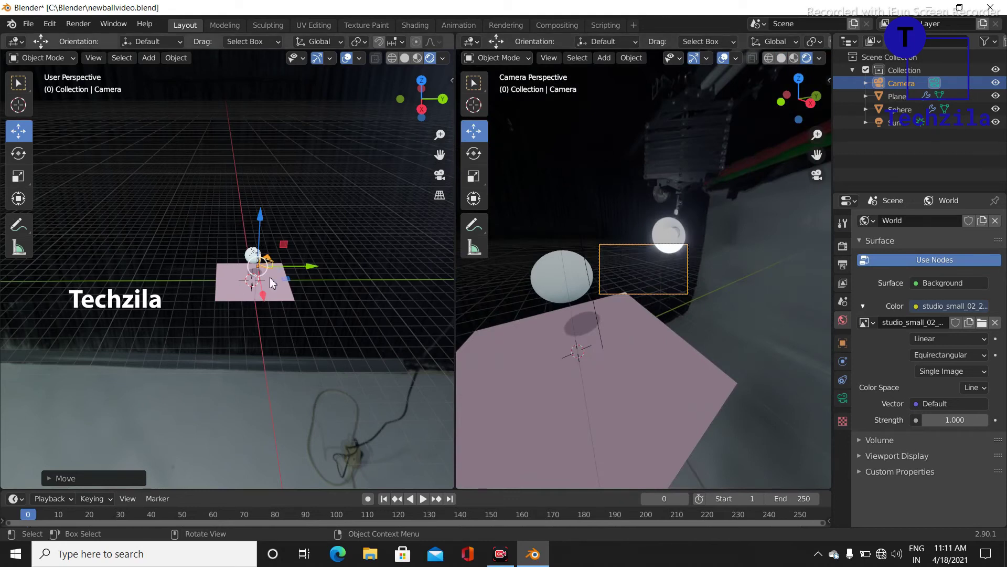
pyautogui.moveTo(267, 300); pyautogui.dragTo(279, 353)
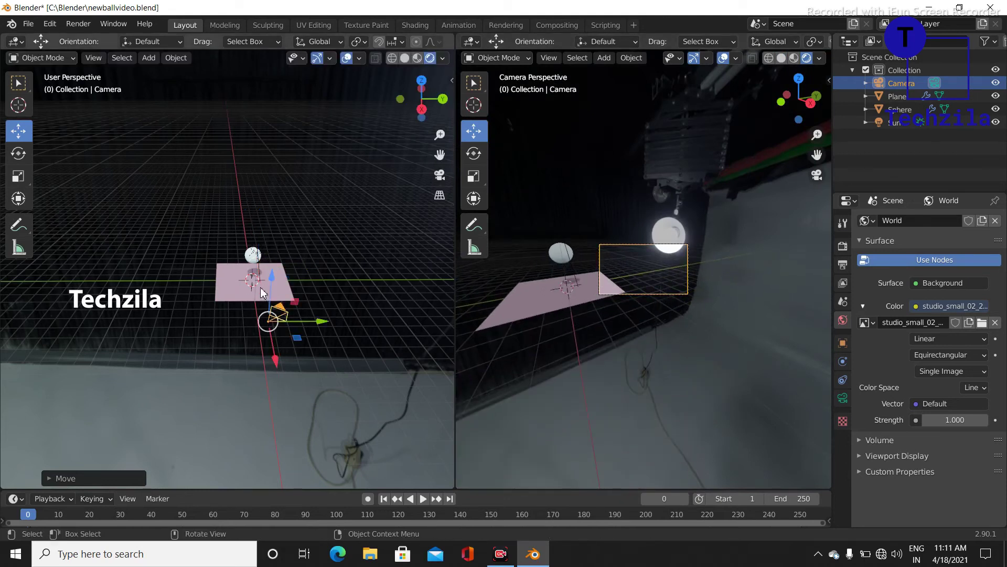
pyautogui.moveTo(325, 321)
pyautogui.mouseDown()
pyautogui.moveTo(293, 321)
pyautogui.moveTo(304, 221)
pyautogui.mouseUp()
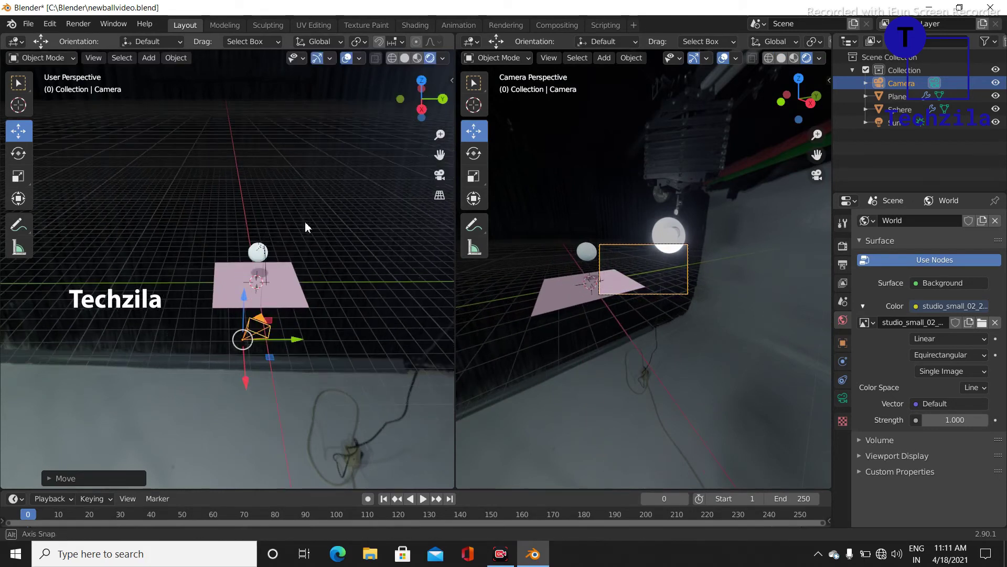
pyautogui.moveTo(306, 202)
pyautogui.mouseDown(button='middle')
pyautogui.moveTo(151, 197)
pyautogui.moveTo(292, 272)
pyautogui.moveTo(259, 333)
pyautogui.moveTo(315, 378)
pyautogui.moveTo(167, 357)
pyautogui.moveTo(221, 335)
pyautogui.moveTo(173, 367)
pyautogui.mouseUp(button='middle')
# Rotate the camera with R to aim it toward the pink plane
pyautogui.hotkey('shift', 'space')
pyautogui.press('r')
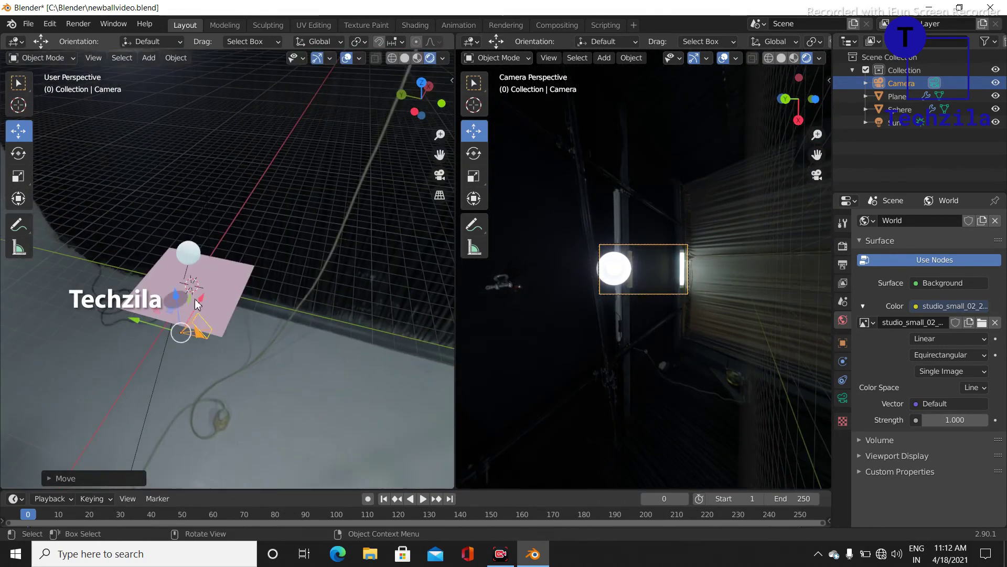
pyautogui.moveTo(158, 375)
pyautogui.mouseDown()
pyautogui.moveTo(184, 373)
pyautogui.moveTo(178, 335)
pyautogui.mouseUp()
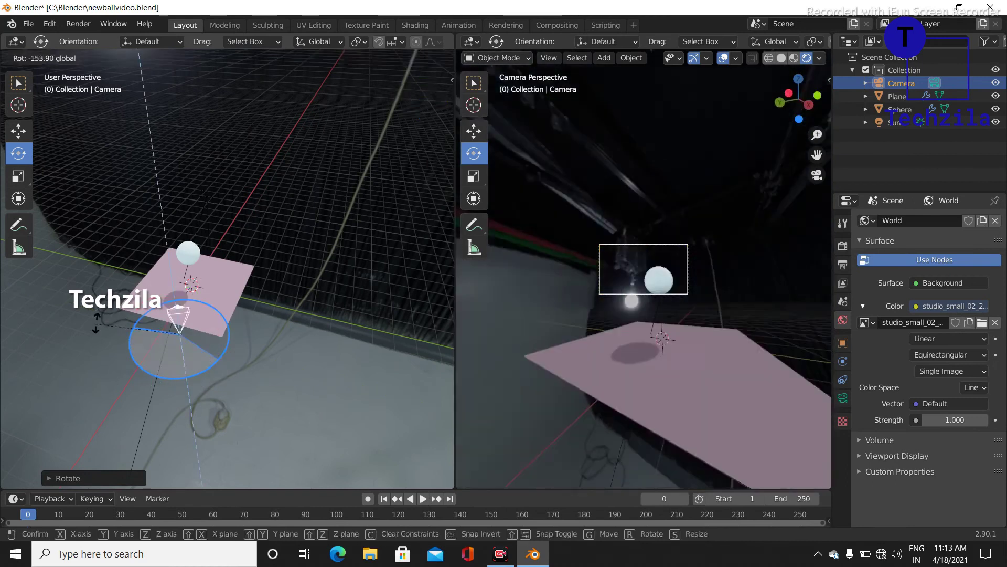
pyautogui.moveTo(178, 336)
pyautogui.mouseDown(button='middle')
pyautogui.moveTo(175, 308)
pyautogui.moveTo(234, 286)
pyautogui.mouseUp(button='middle')
pyautogui.moveTo(234, 286); pyautogui.dragTo(247, 265)
pyautogui.moveTo(247, 266)
pyautogui.mouseDown(button='middle')
pyautogui.moveTo(326, 333)
pyautogui.moveTo(115, 290)
pyautogui.moveTo(247, 259)
pyautogui.mouseUp(button='middle')
# Move and rotate the camera to reframe and level its view of the plane
pyautogui.hotkey('shift', 'space')
pyautogui.press('g')
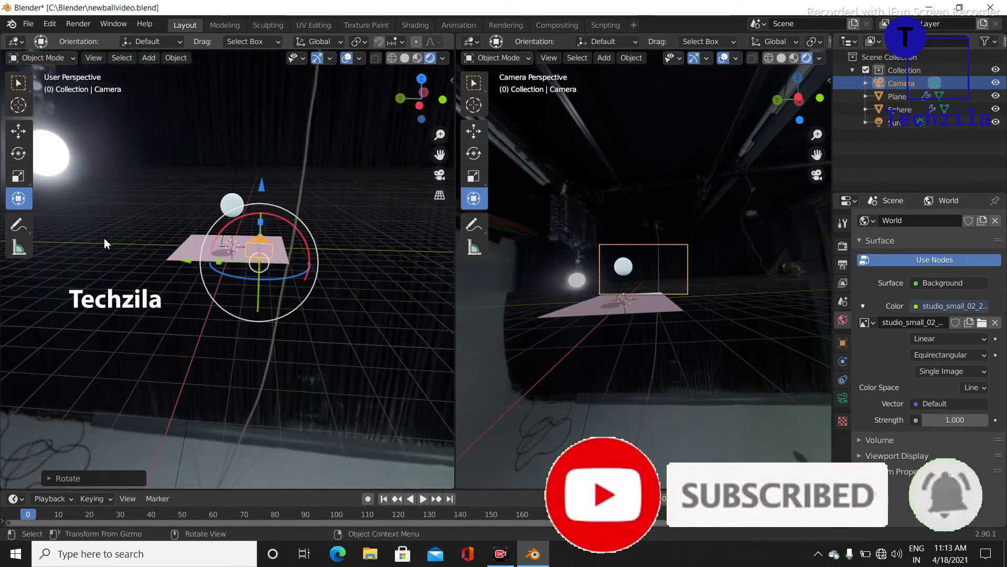
pyautogui.moveTo(247, 259); pyautogui.dragTo(242, 337)
pyautogui.hotkey('shift', 'space')
pyautogui.press('t')
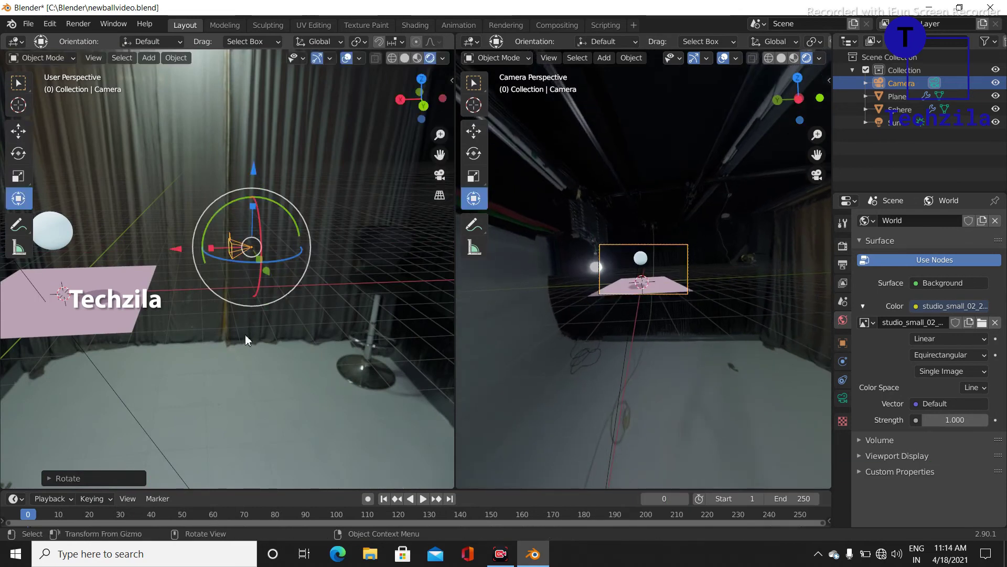
pyautogui.moveTo(242, 336); pyautogui.dragTo(276, 229, button='middle')
pyautogui.hotkey('shift', 'space')
pyautogui.press('g')
# Widen the camera view pane, then play the bounce and stop it at frame 51
pyautogui.moveTo(455, 263)
pyautogui.mouseDown()
pyautogui.moveTo(123, 263)
pyautogui.moveTo(434, 263)
pyautogui.mouseUp()
pyautogui.moveTo(315, 262); pyautogui.dragTo(226, 266, button='middle')
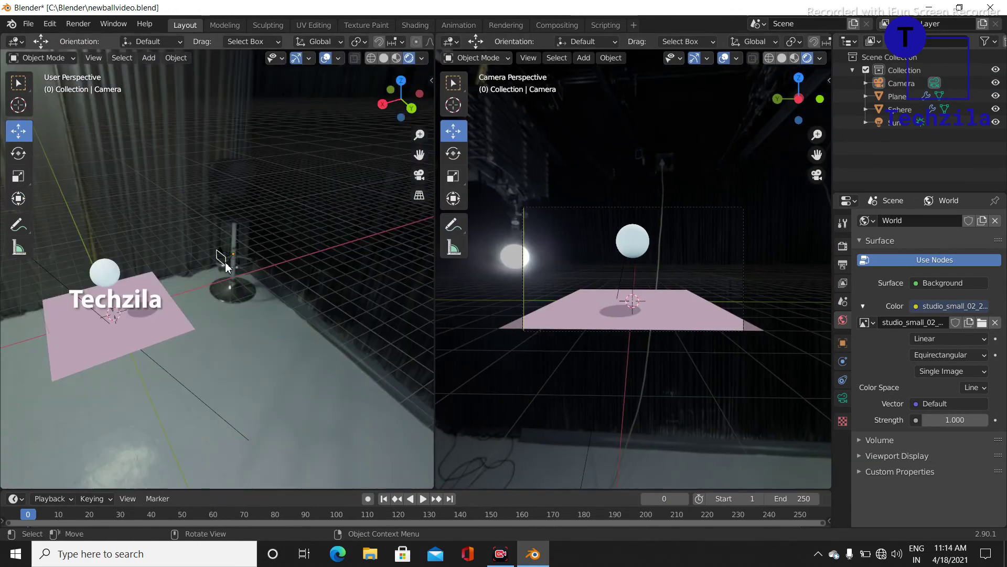
pyautogui.moveTo(435, 262); pyautogui.dragTo(135, 262)
pyautogui.click(422, 498)
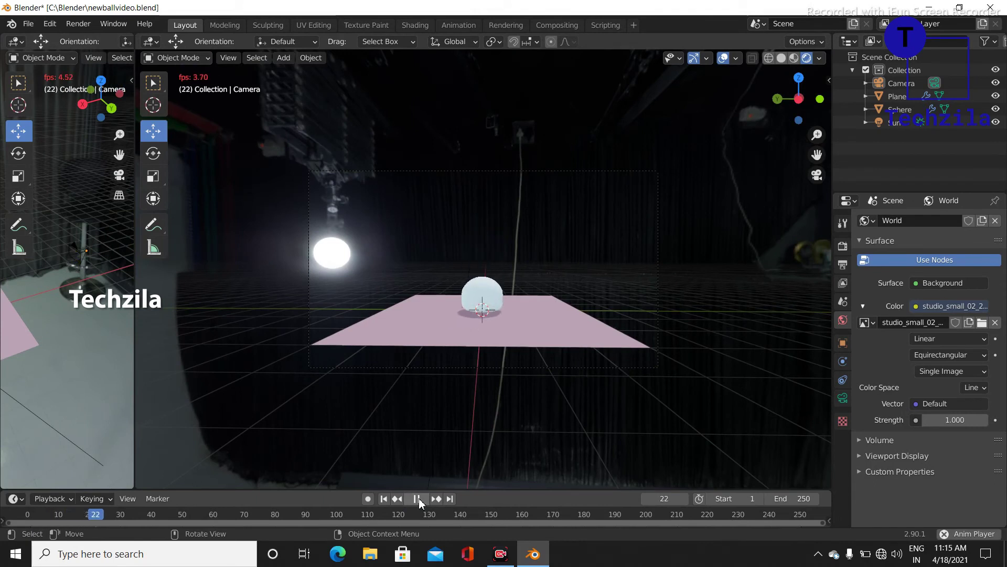
pyautogui.click(417, 499)
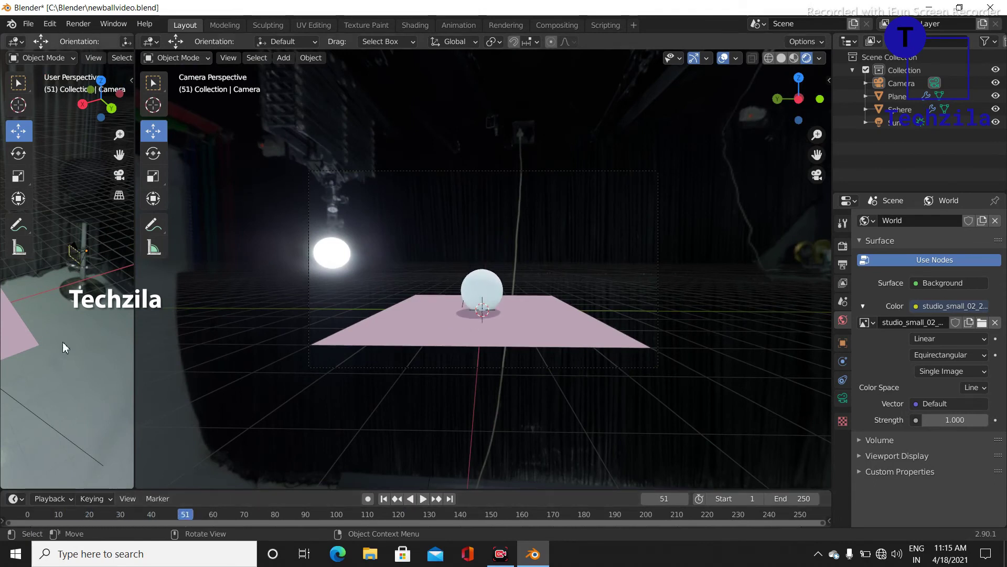
pyautogui.moveTo(131, 333); pyautogui.dragTo(334, 326)
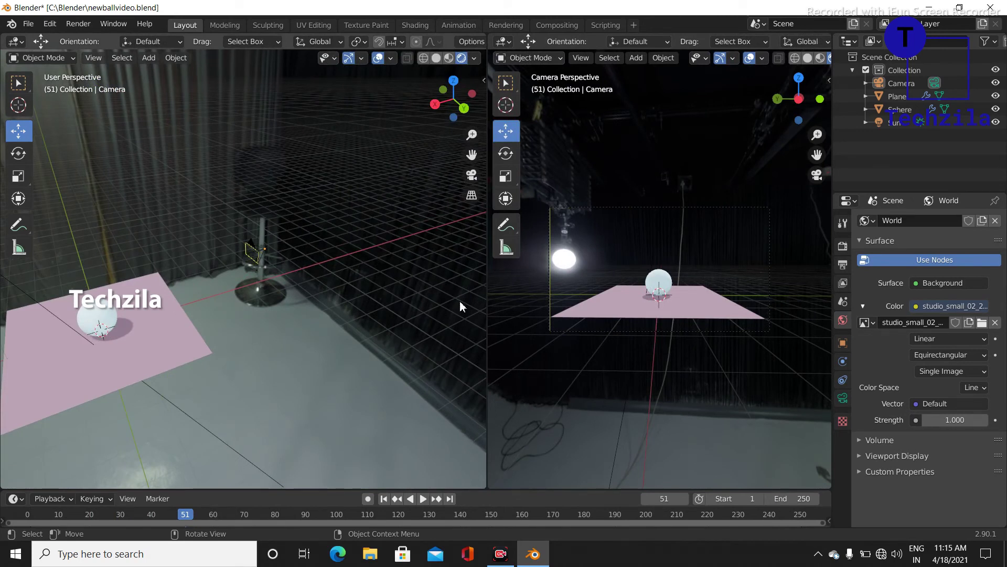
# Keep Eevee as the render engine and enable Ambient Occlusion with a 1 m distance
pyautogui.click(843, 245)
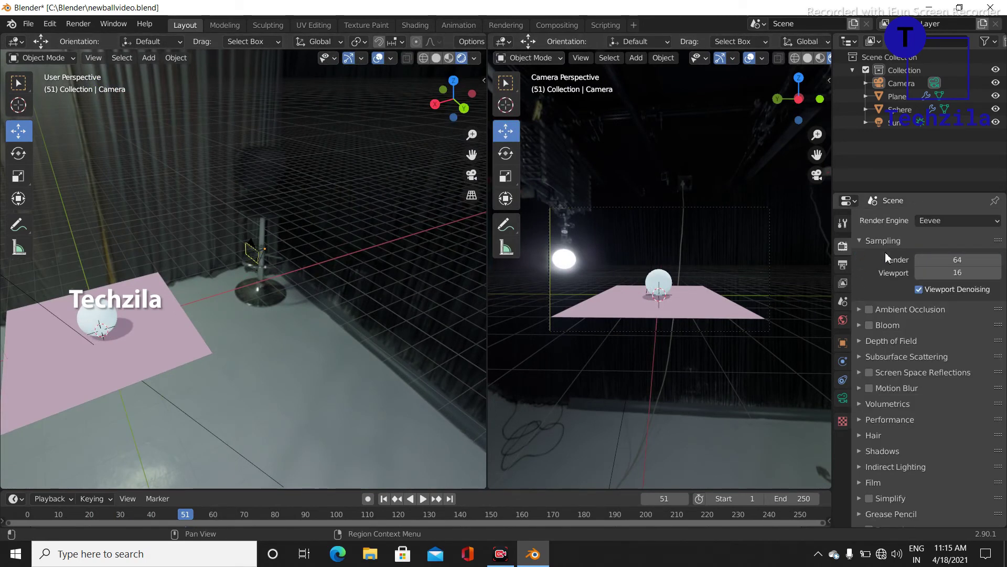
pyautogui.click(952, 222)
pyautogui.click(937, 237)
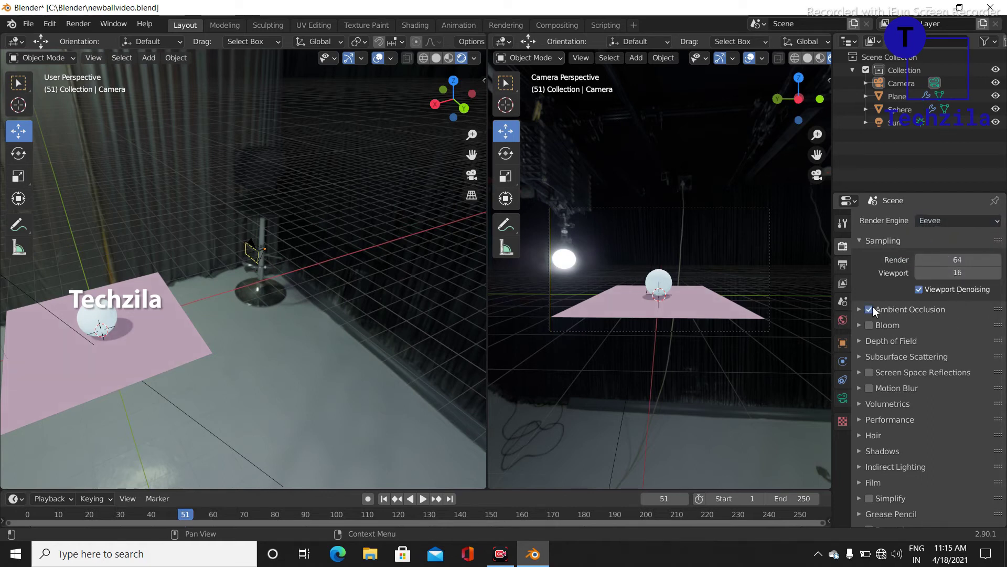
pyautogui.click(892, 310)
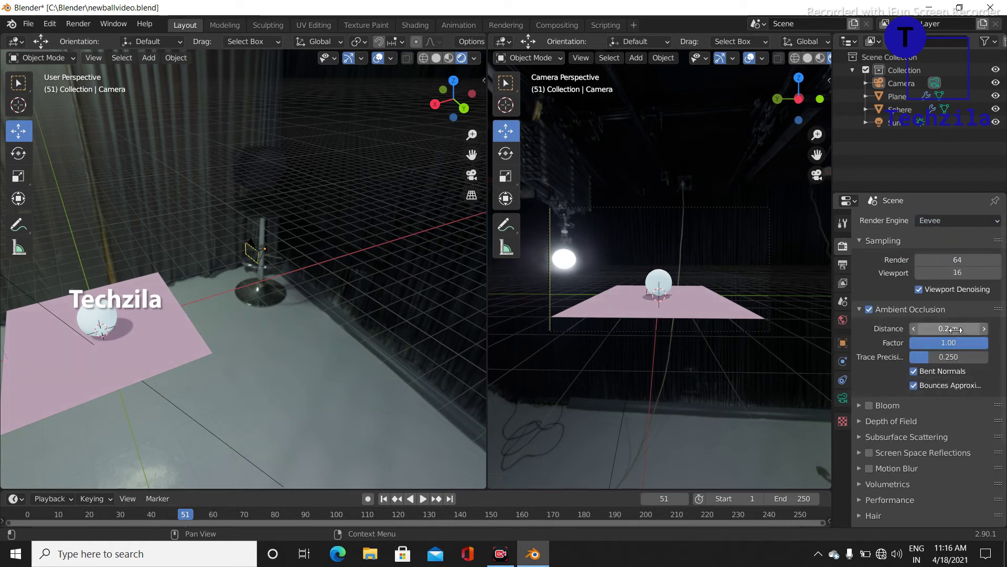
pyautogui.click(957, 329)
pyautogui.write('1')
pyautogui.press('Return')
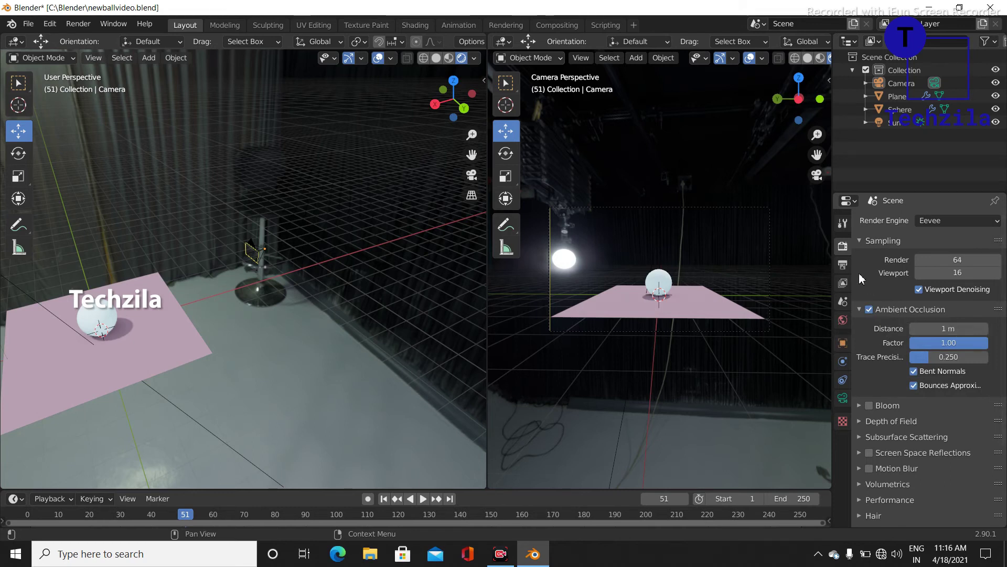
pyautogui.click(843, 264)
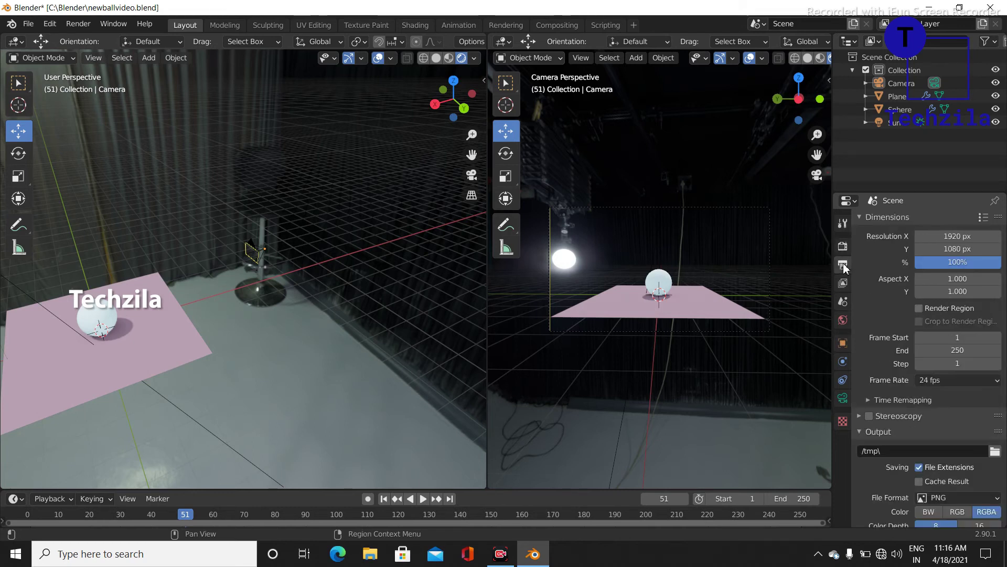
# Set the end frame to 100 and the output folder to the Desktop
pyautogui.click(972, 350)
pyautogui.write('100')
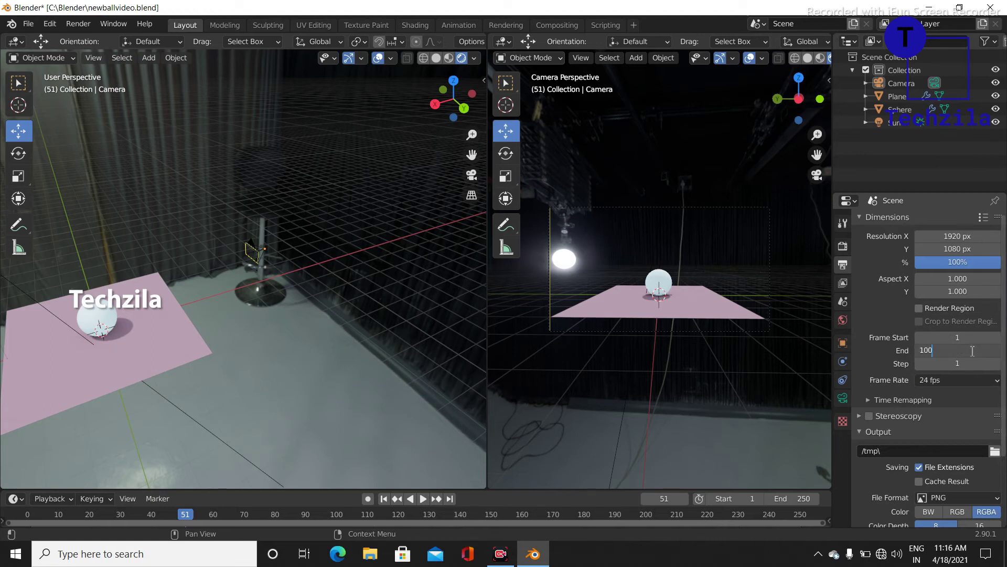
pyautogui.press('Return')
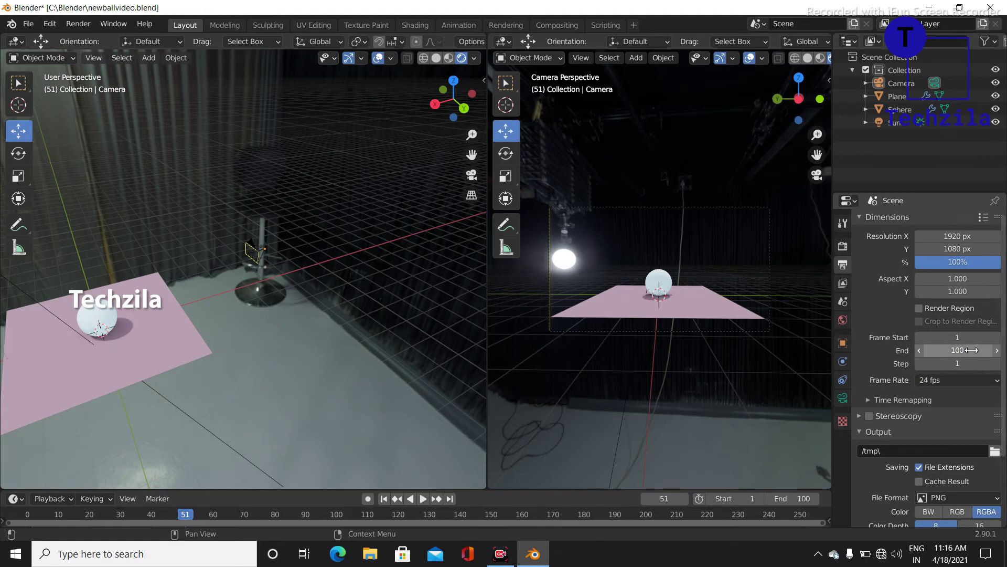
pyautogui.click(995, 451)
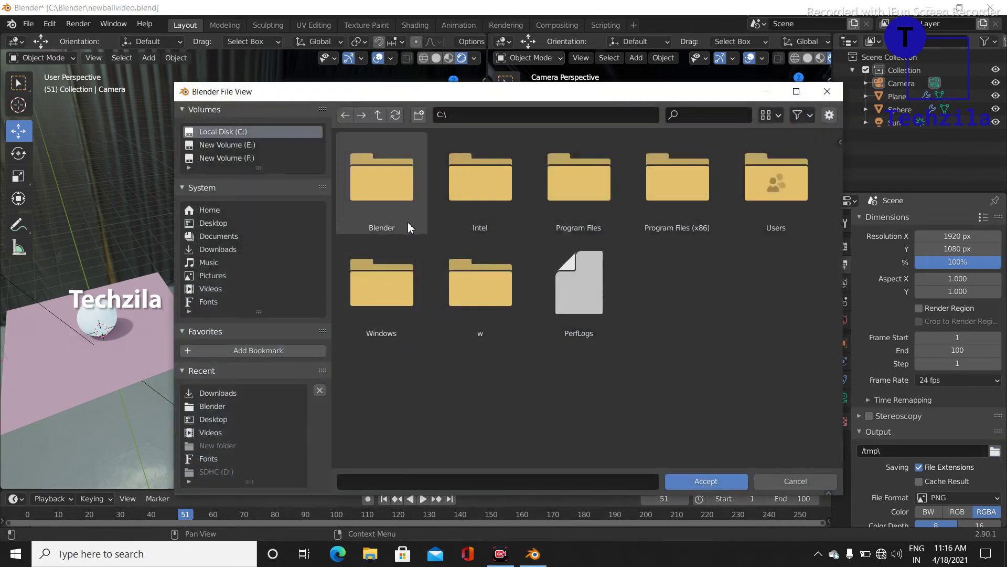
pyautogui.click(232, 224)
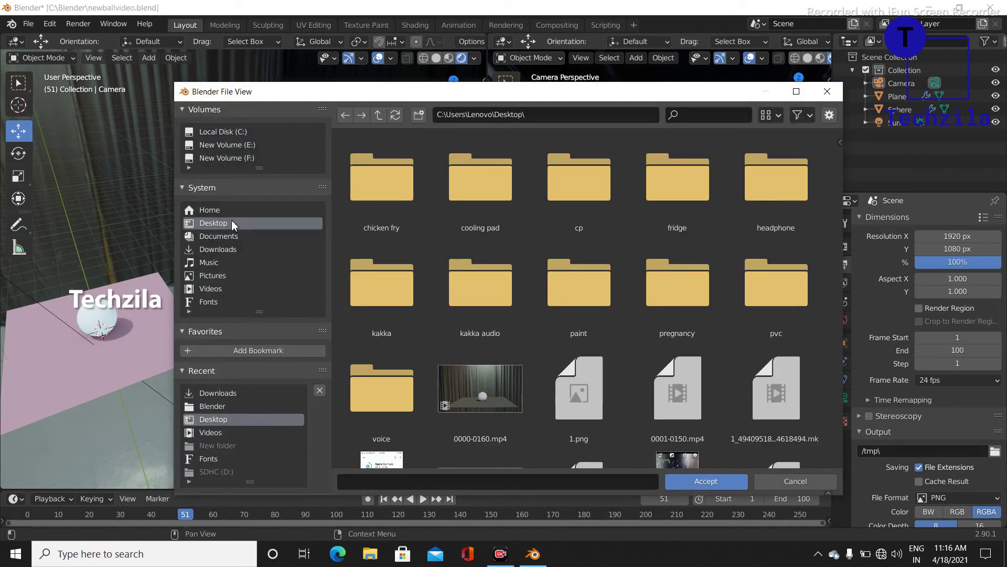
pyautogui.click(716, 482)
# Set the output format to FFmpeg video with an MPEG-4 container
pyautogui.scroll(-2, 944, 320)
pyautogui.scroll(-2, 945, 320)
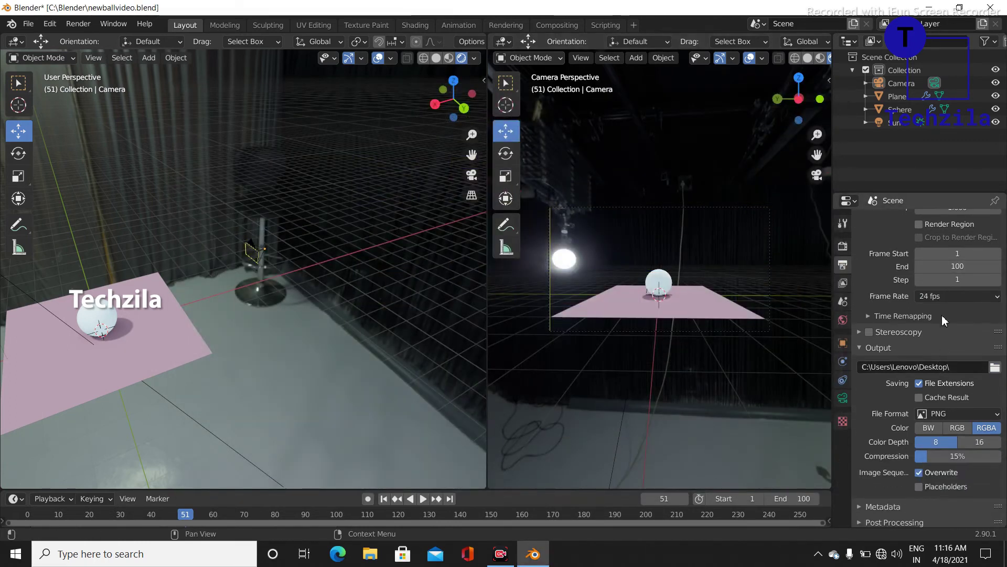
pyautogui.scroll(-1, 947, 382)
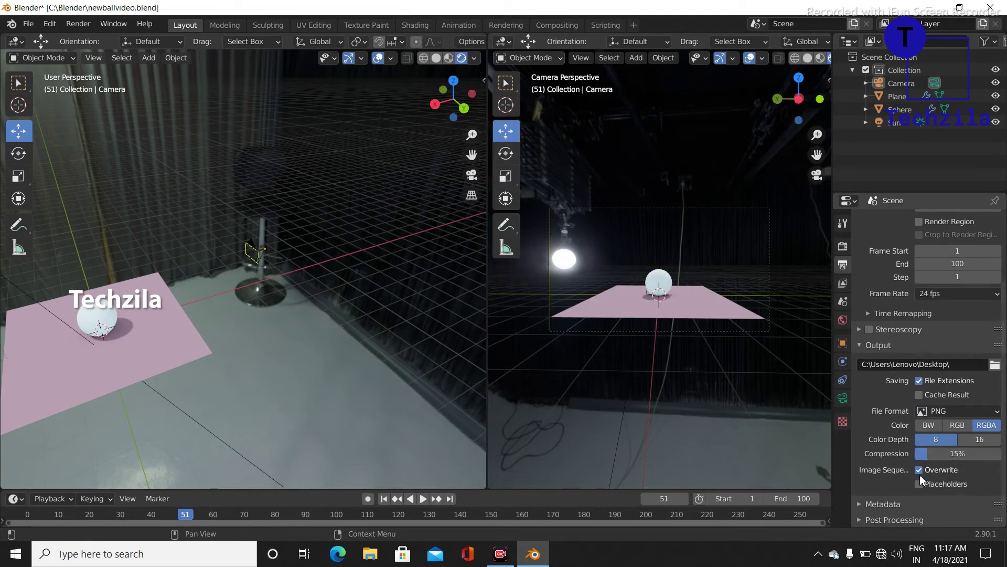
pyautogui.click(930, 412)
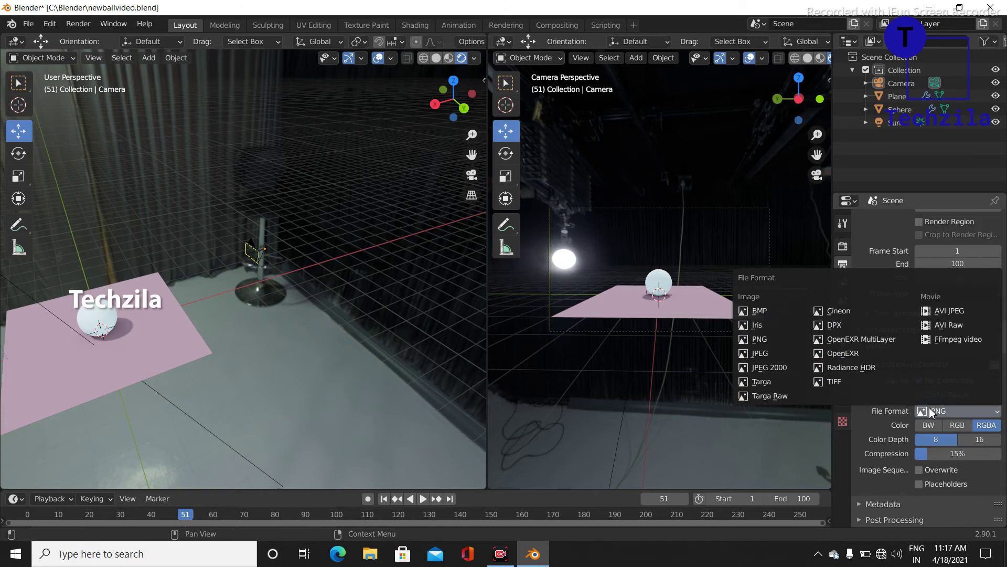
pyautogui.click(949, 340)
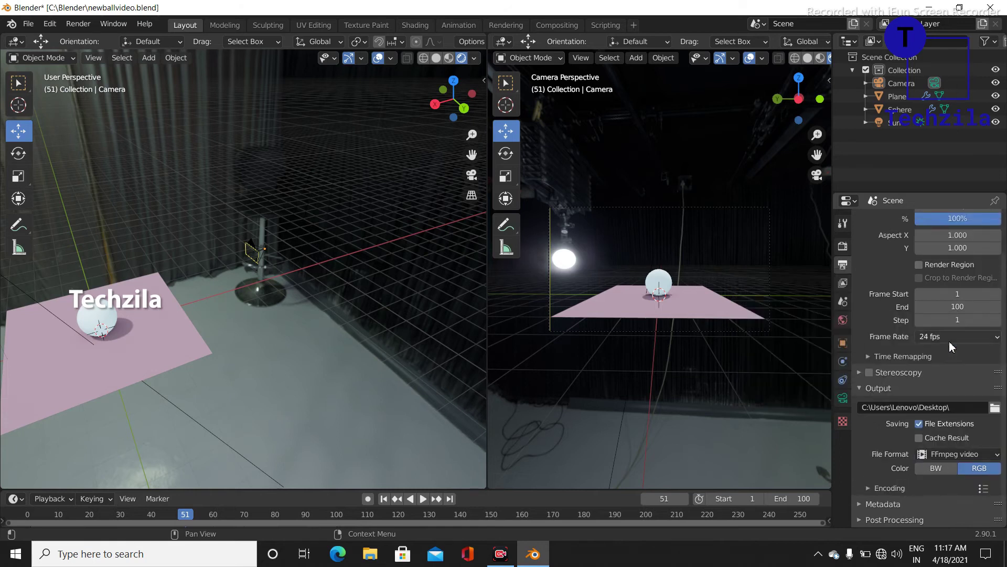
pyautogui.click(875, 489)
pyautogui.scroll(-5, 910, 470)
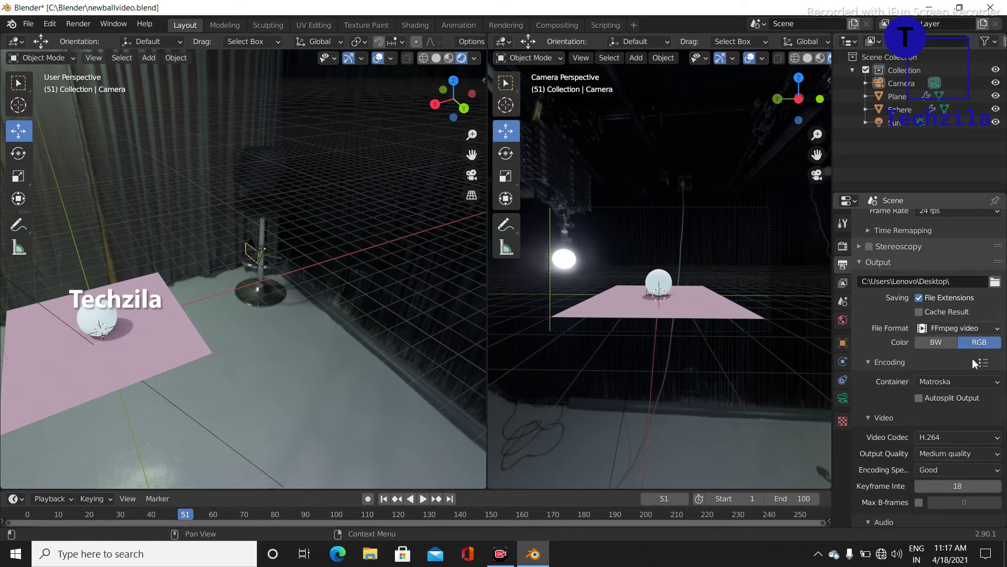
pyautogui.click(968, 382)
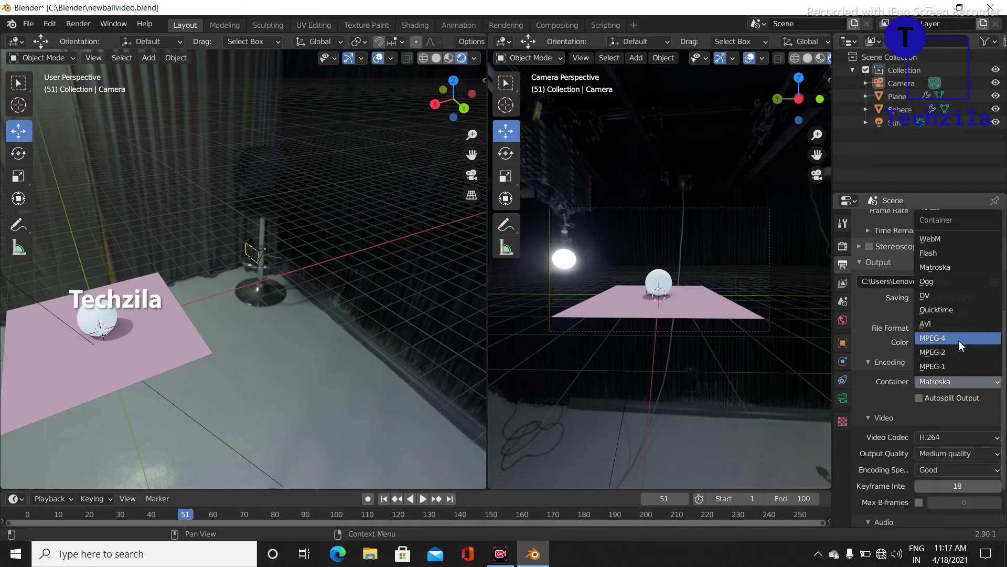
pyautogui.click(961, 345)
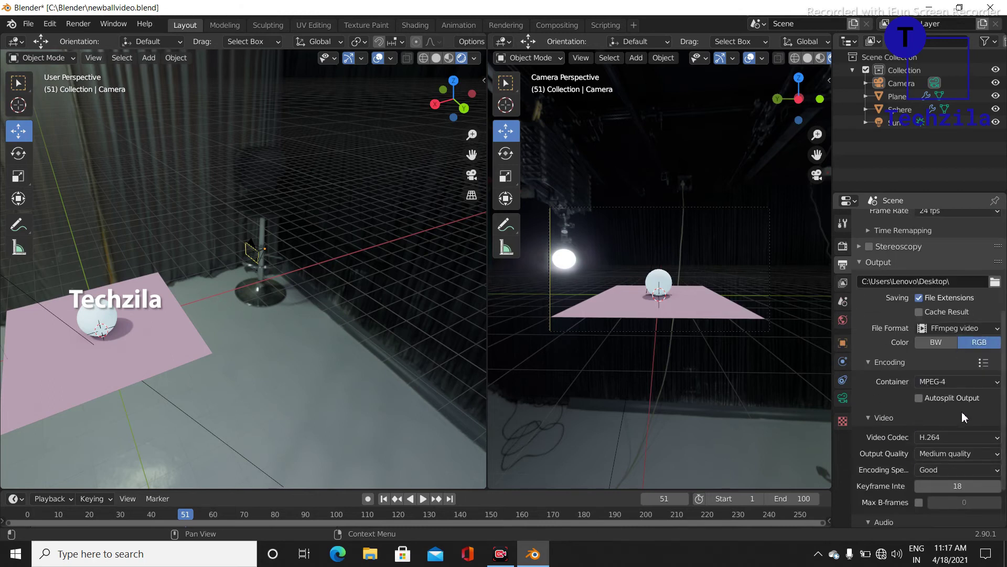
# Bake the sphere's soft-body cache for all 250 frames and play the bounce
pyautogui.click(660, 283)
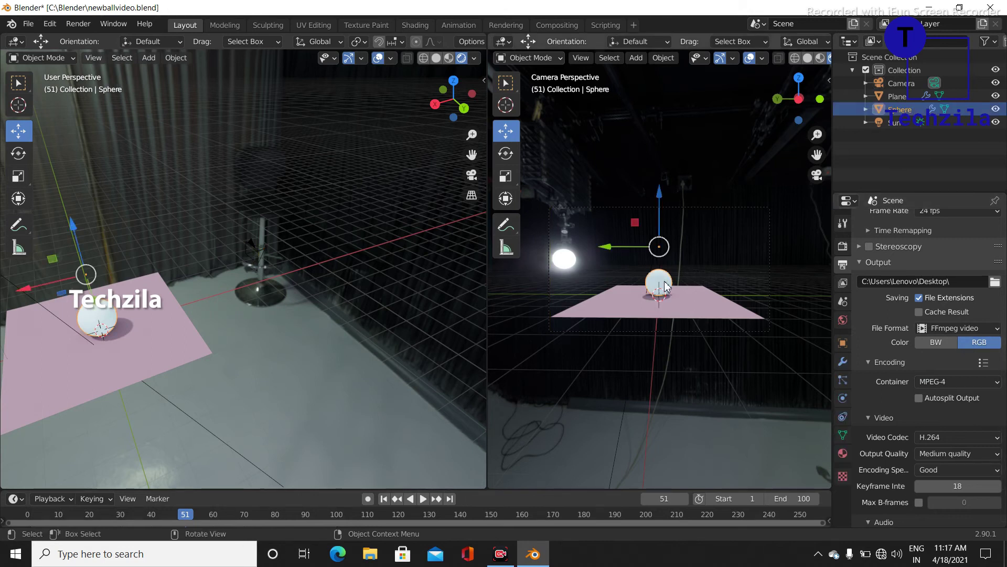
pyautogui.click(843, 415)
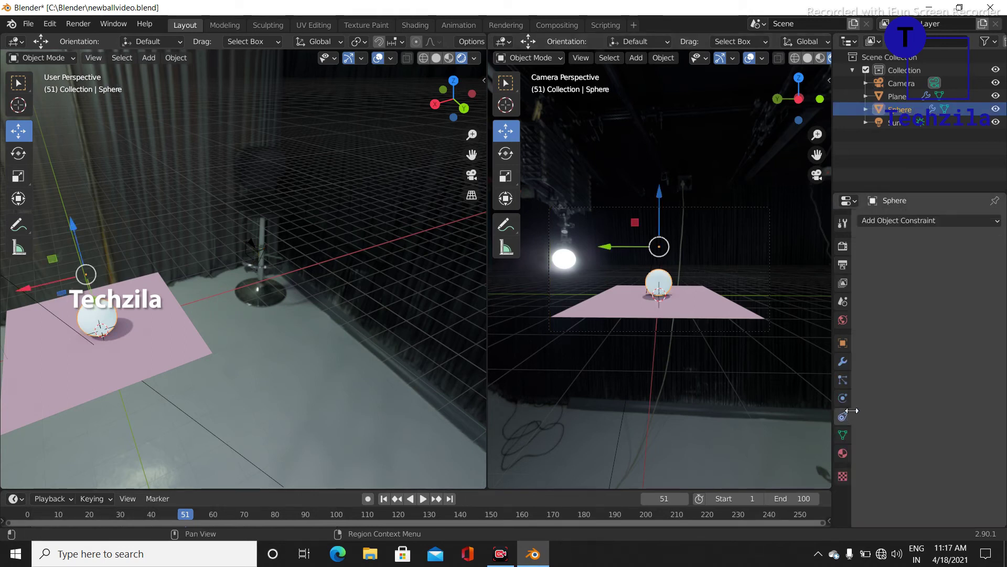
pyautogui.click(842, 399)
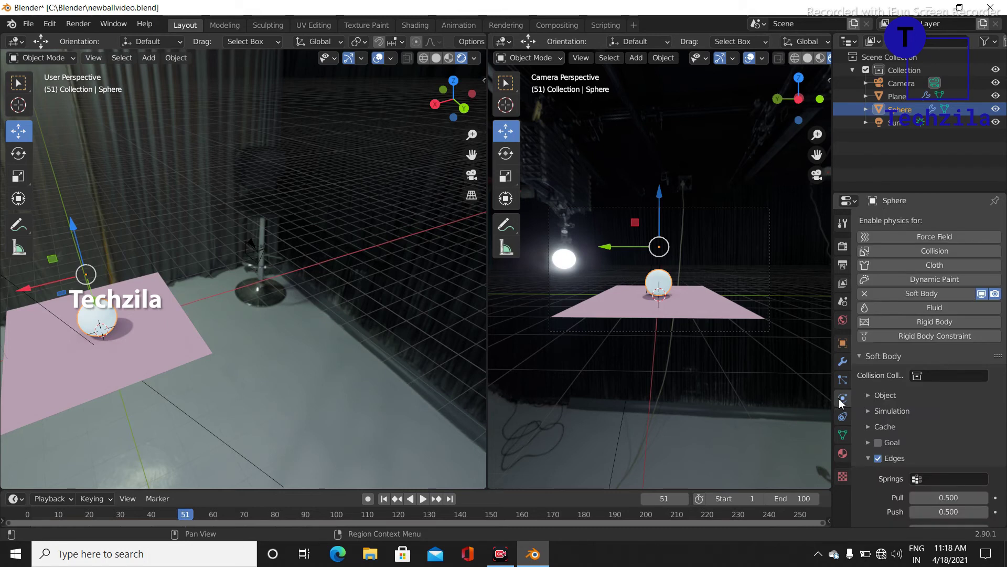
pyautogui.scroll(-5, 927, 346)
pyautogui.scroll(-3, 927, 346)
pyautogui.scroll(10, 923, 330)
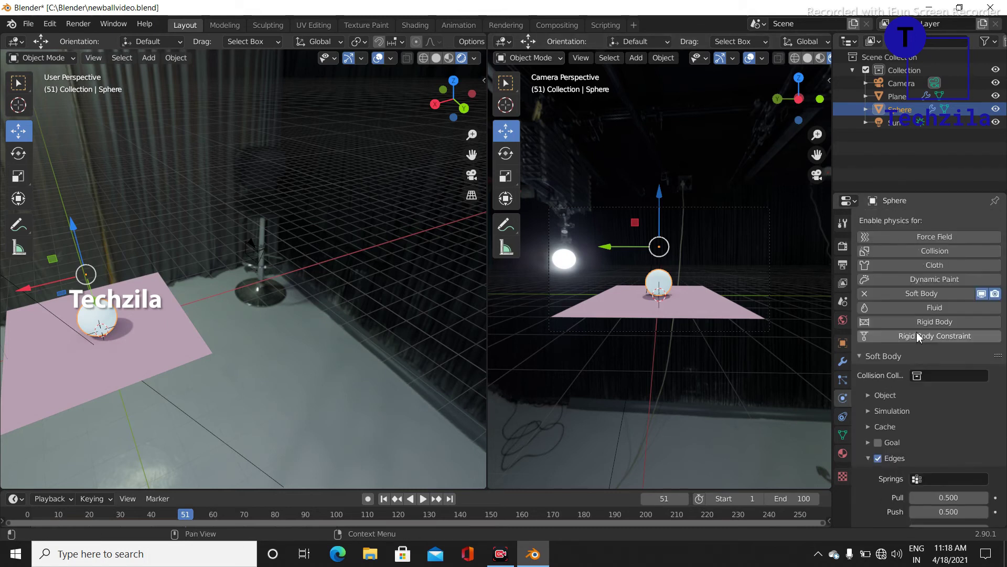
pyautogui.click(886, 427)
pyautogui.scroll(-5, 924, 409)
pyautogui.scroll(-3, 960, 417)
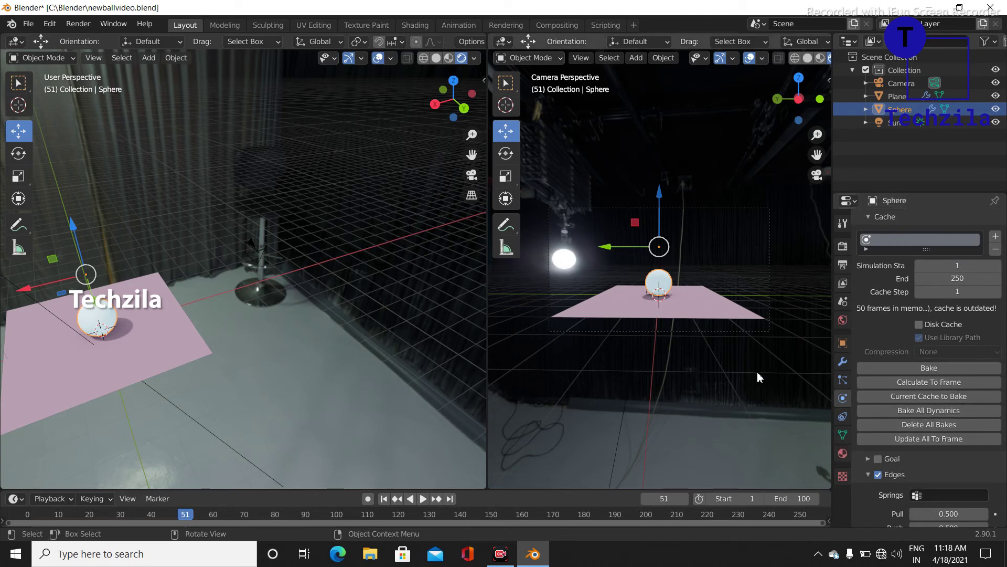
pyautogui.click(891, 412)
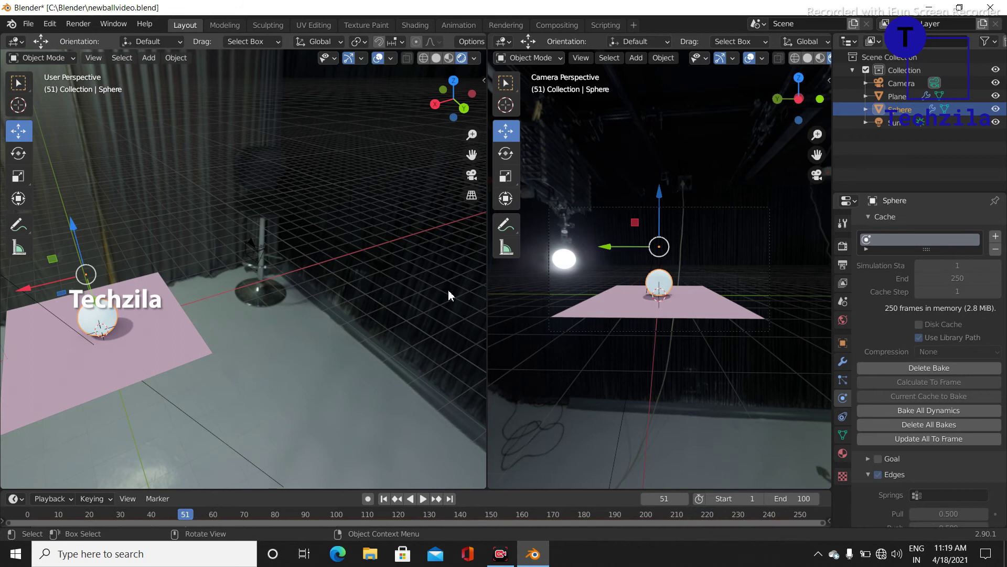
pyautogui.click(423, 498)
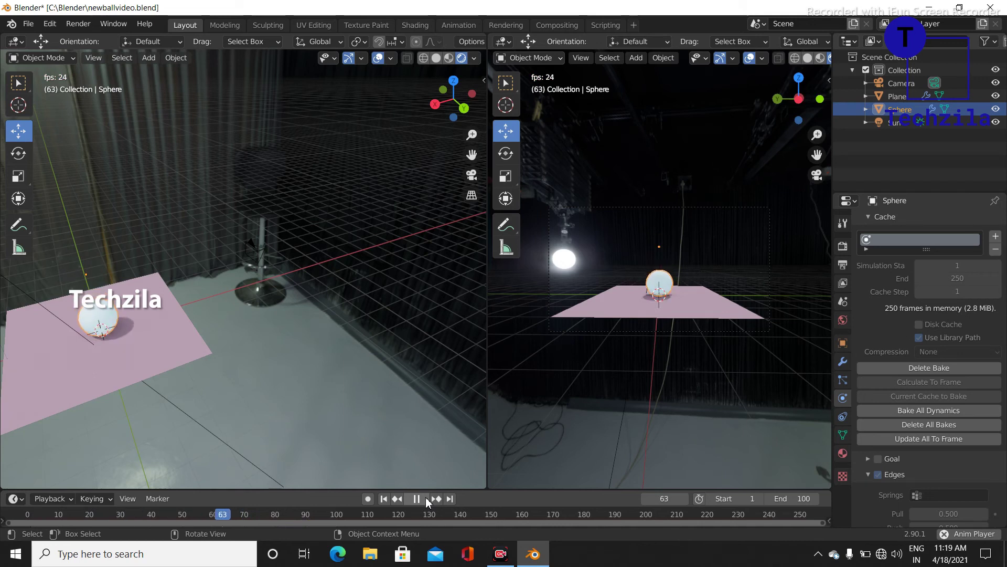
# Enlarge the camera view to fill most of the screen, replay the bounce to frame 58, and show Output Properties
pyautogui.click(427, 499)
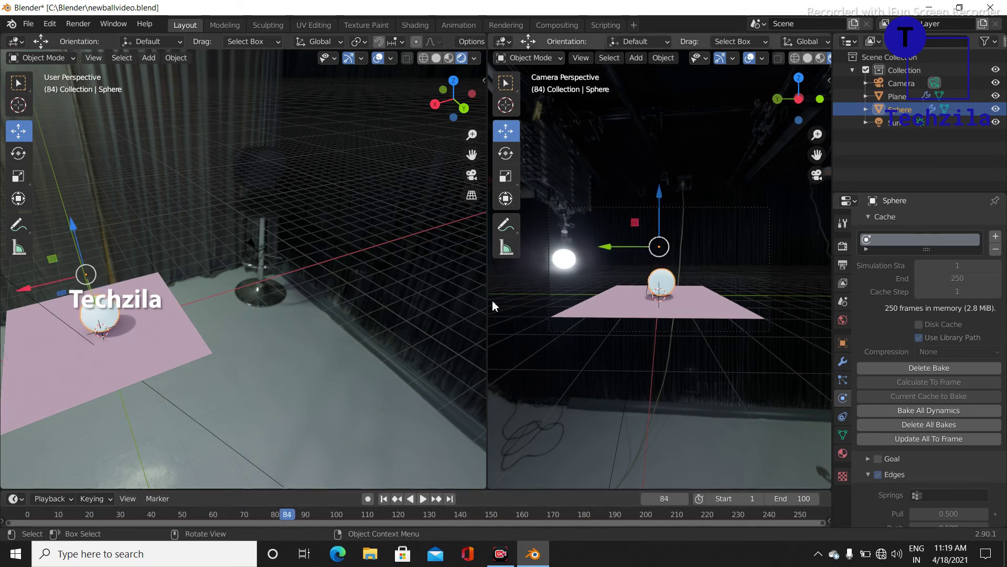
pyautogui.moveTo(487, 301); pyautogui.dragTo(124, 300)
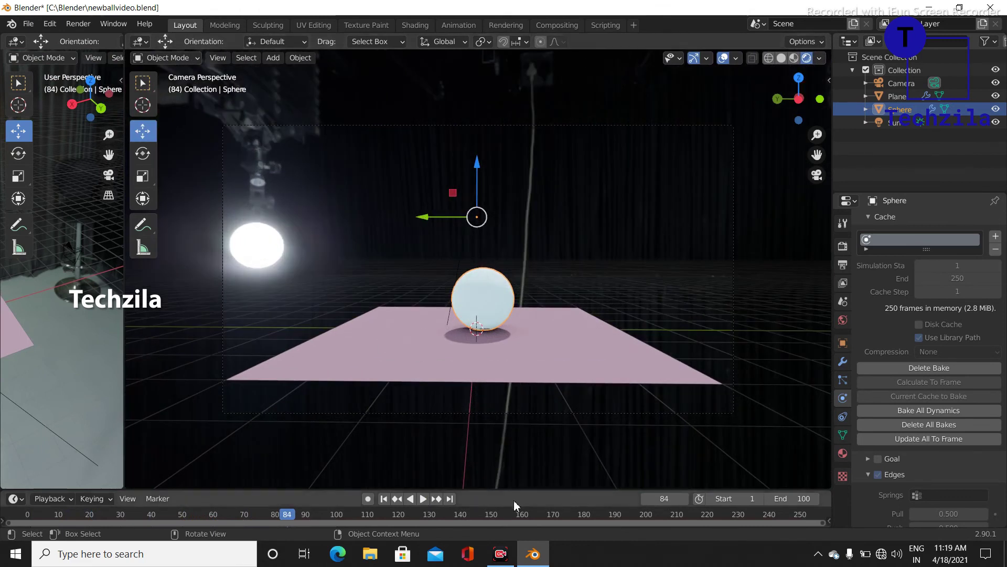
pyautogui.click(427, 500)
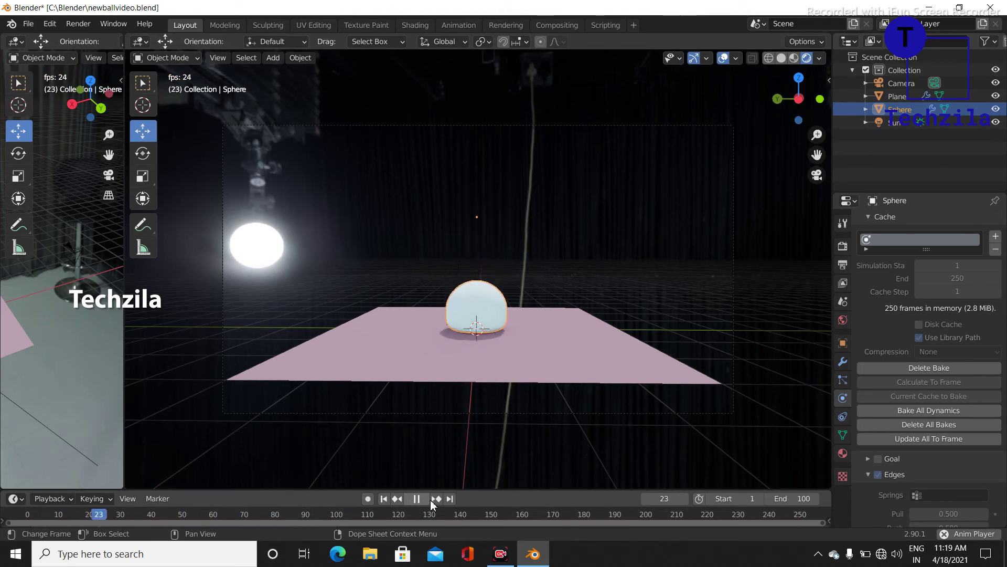
pyautogui.click(418, 502)
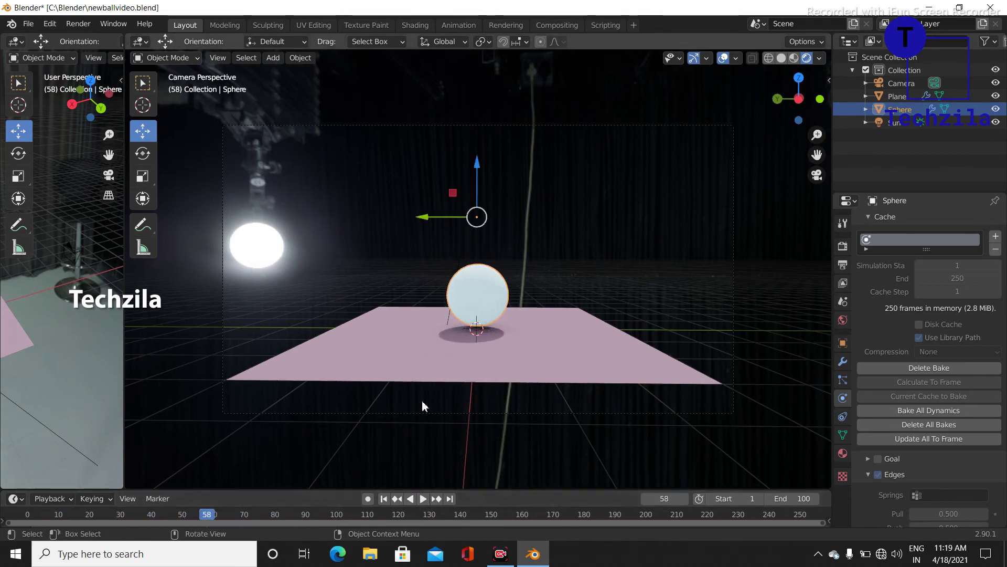
pyautogui.click(844, 264)
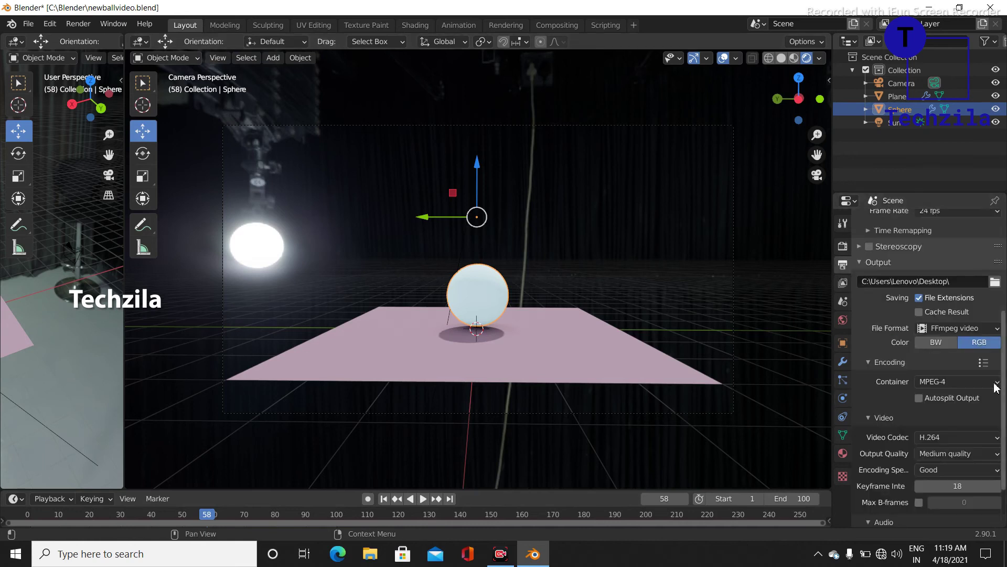
# Set the end frame to 150 and play the longer animation to check it
pyautogui.scroll(-3, 950, 478)
pyautogui.scroll(5, 958, 330)
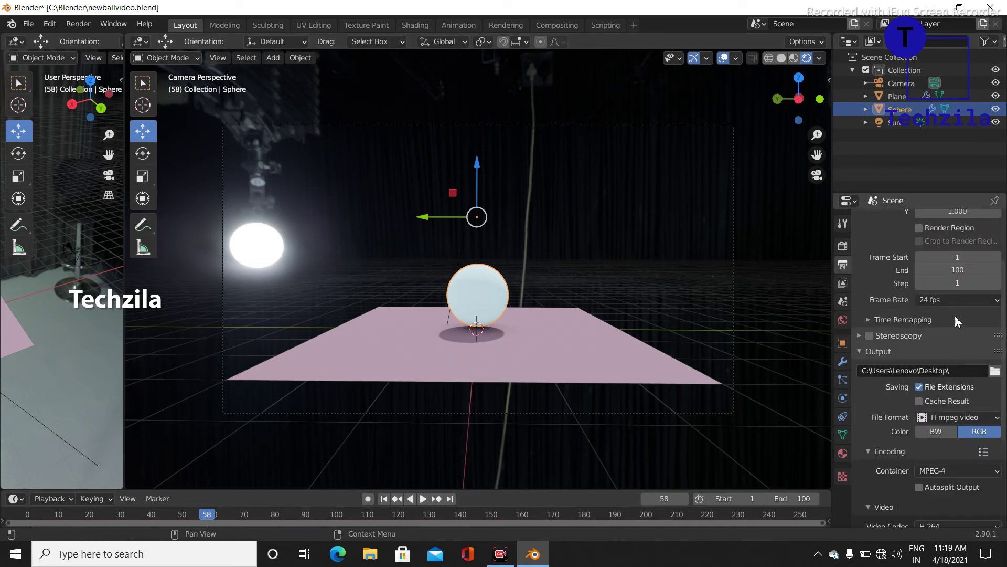
pyautogui.scroll(4, 954, 289)
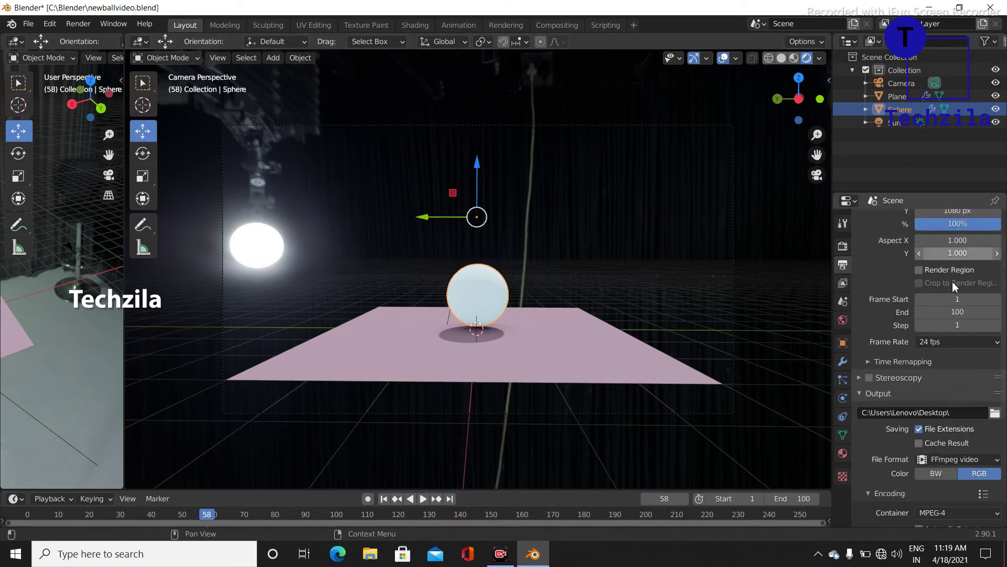
pyautogui.click(961, 313)
pyautogui.write('150')
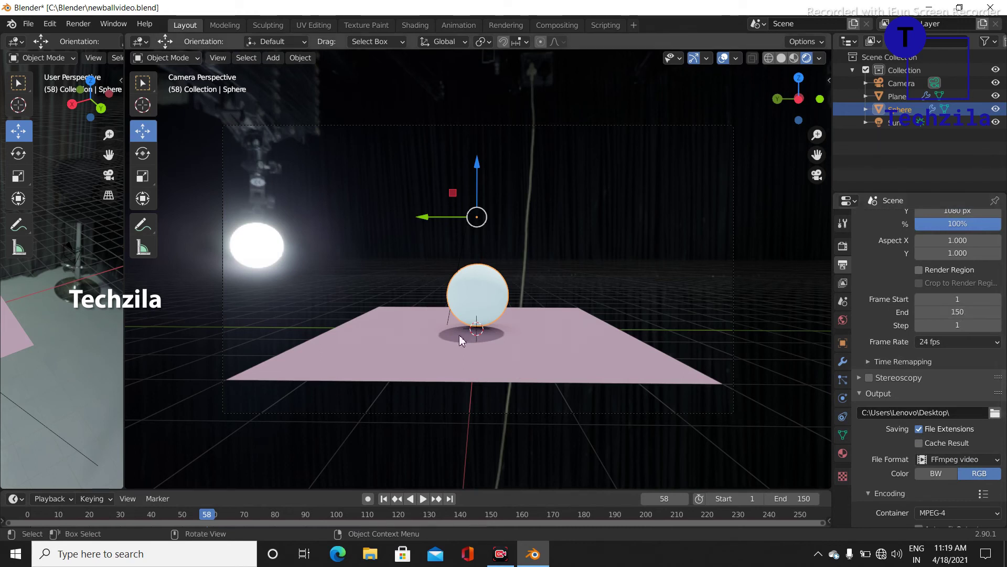
pyautogui.click(425, 501)
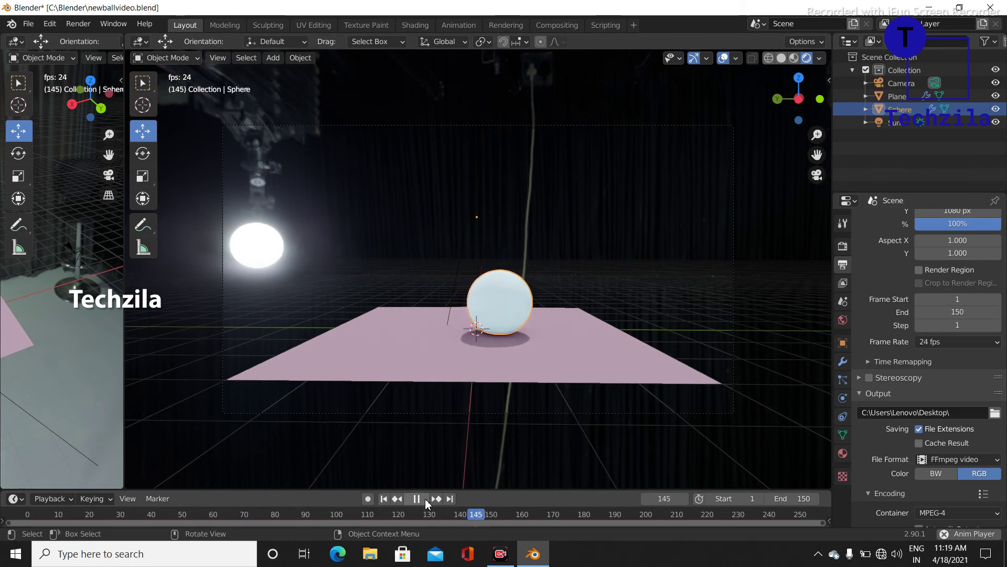
pyautogui.scroll(-5, 625, 393)
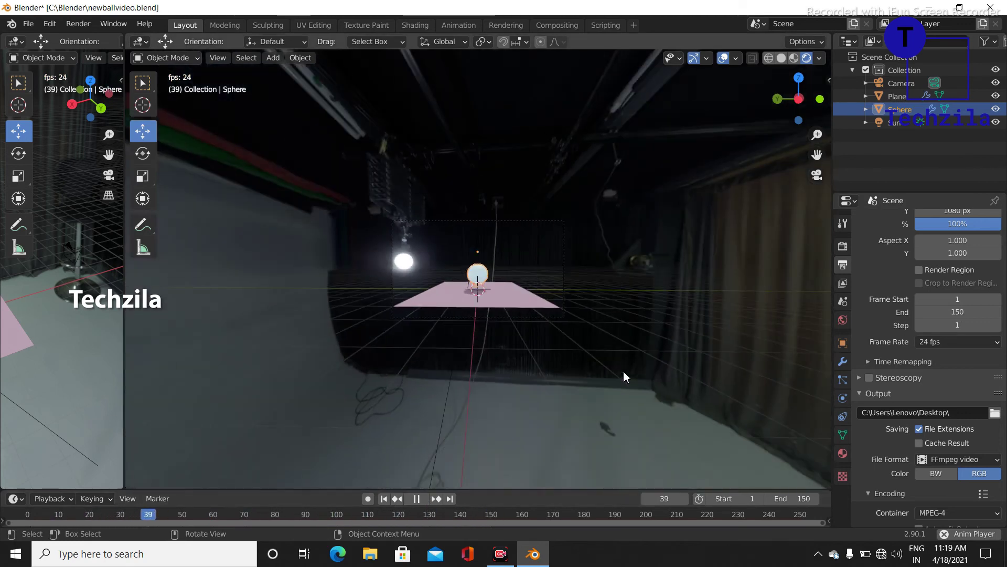
pyautogui.click(416, 498)
# Set the video output quality to High quality
pyautogui.scroll(-2, 806, 319)
pyautogui.scroll(-8, 939, 389)
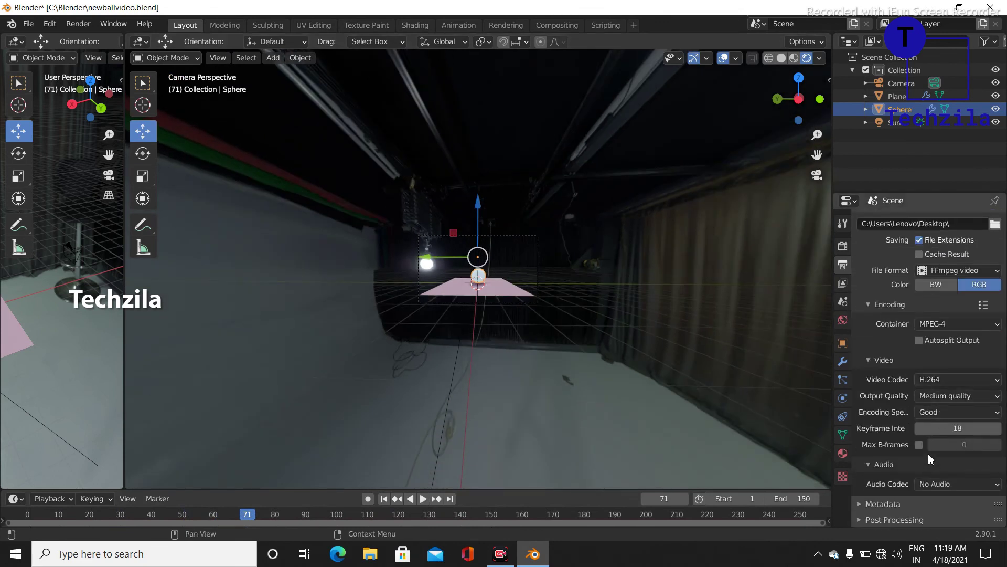
pyautogui.click(955, 396)
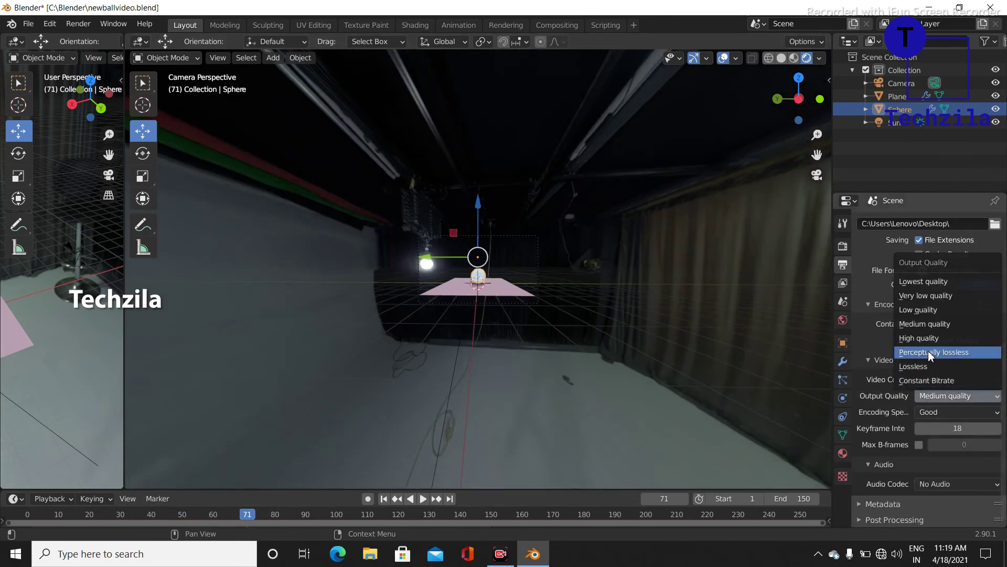
pyautogui.click(924, 341)
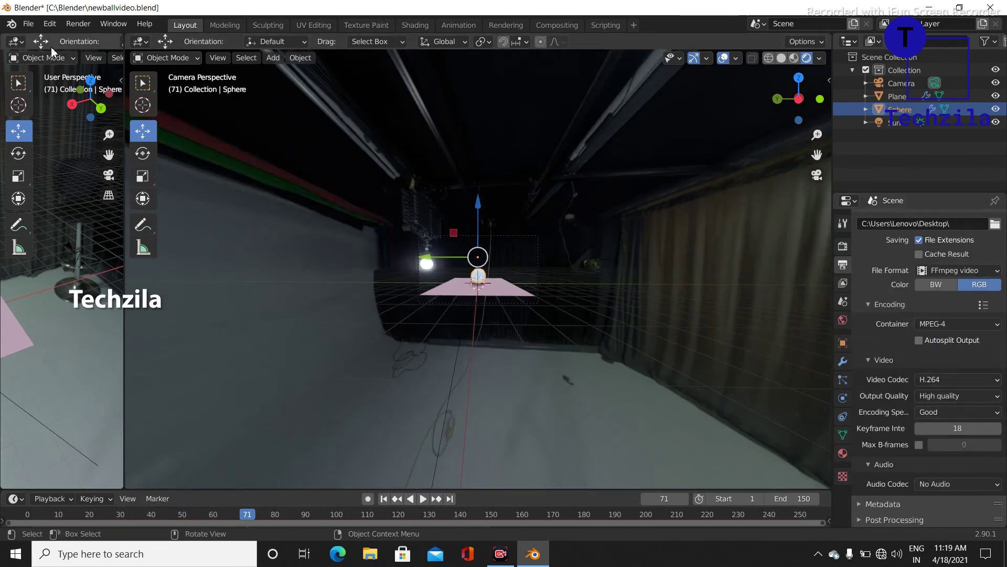
# Save the project and render the full 150-frame animation to video
pyautogui.click(28, 24)
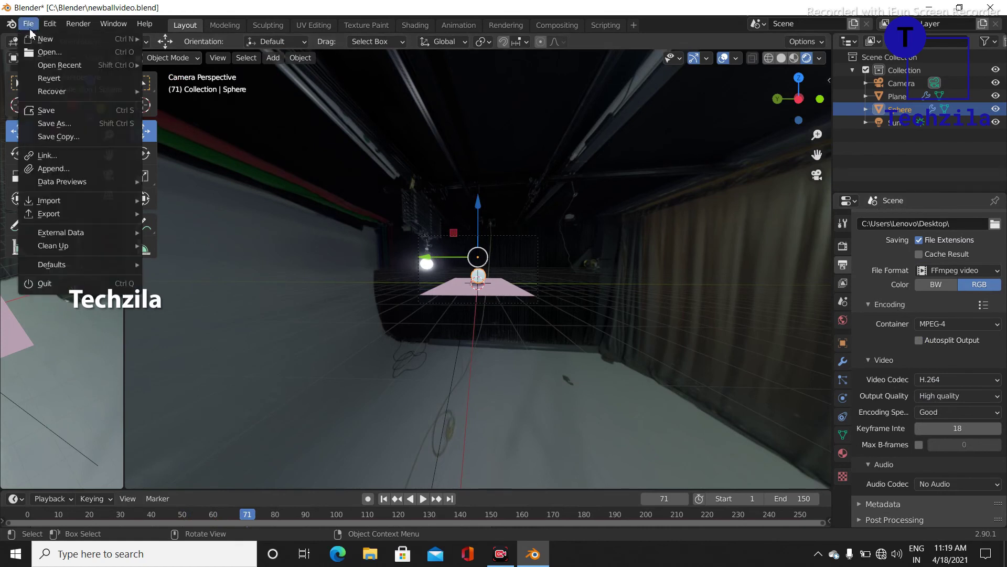
pyautogui.click(47, 109)
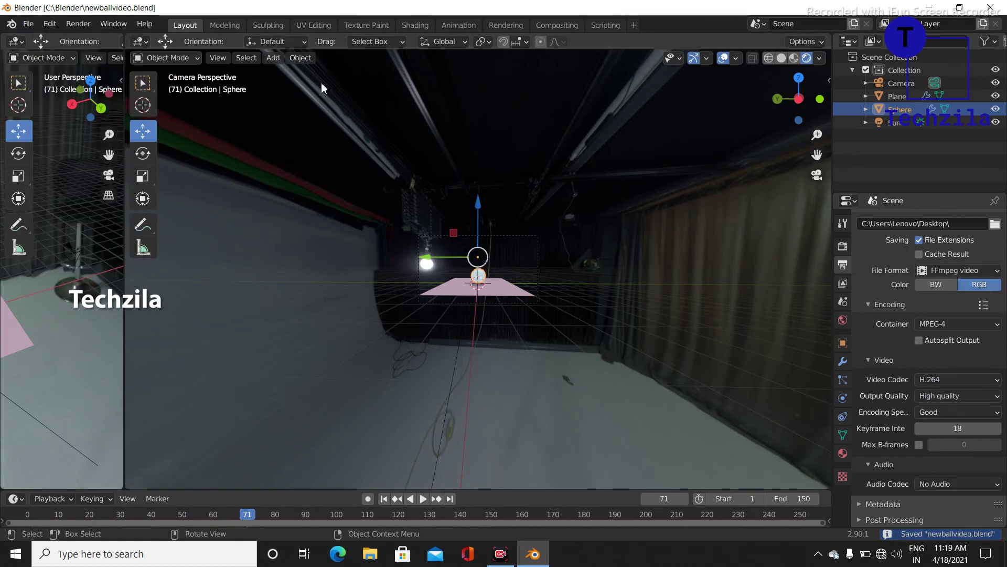
pyautogui.click(70, 25)
pyautogui.click(104, 49)
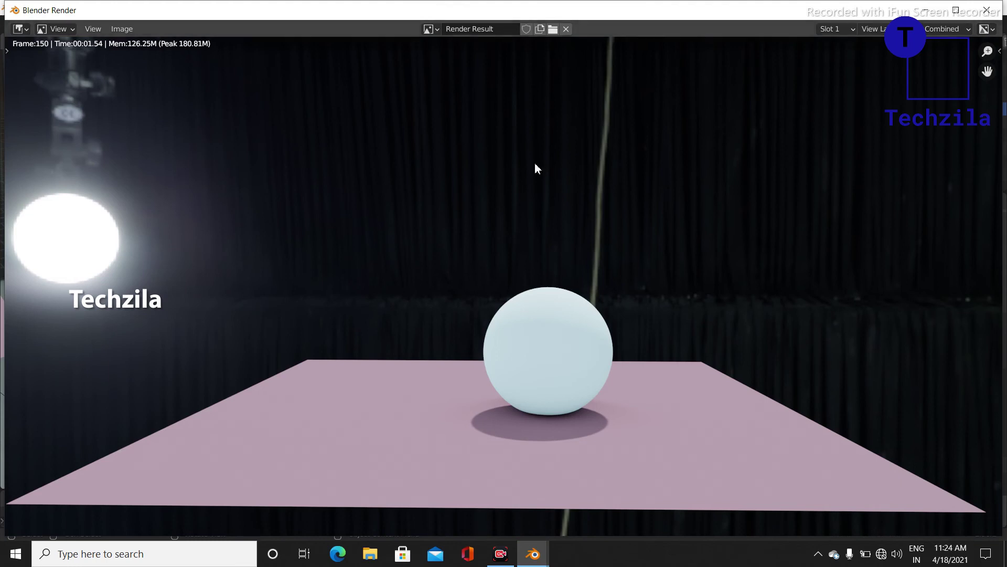
# Close the finished render window and minimize Blender to show the desktop
pyautogui.click(987, 10)
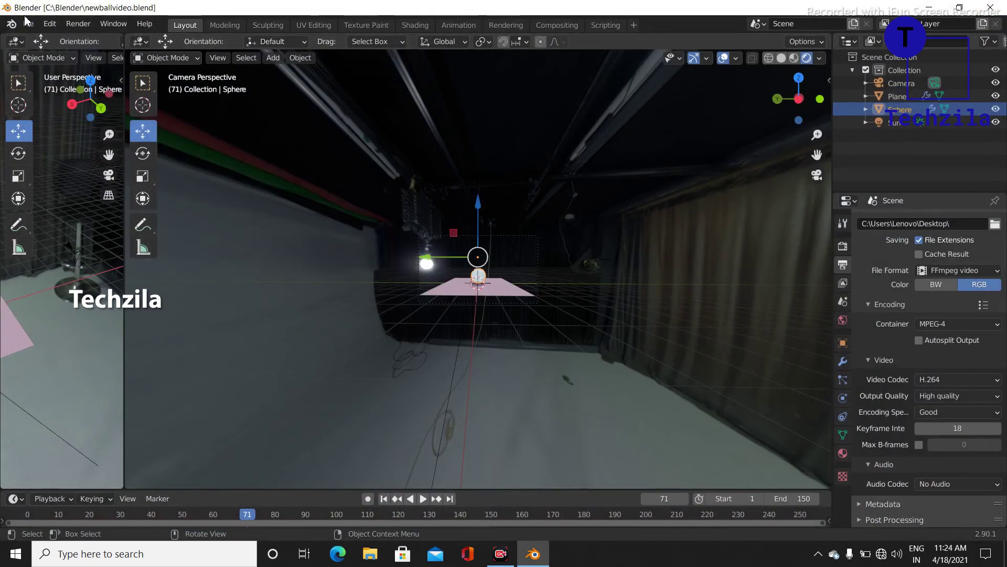
pyautogui.click(29, 23)
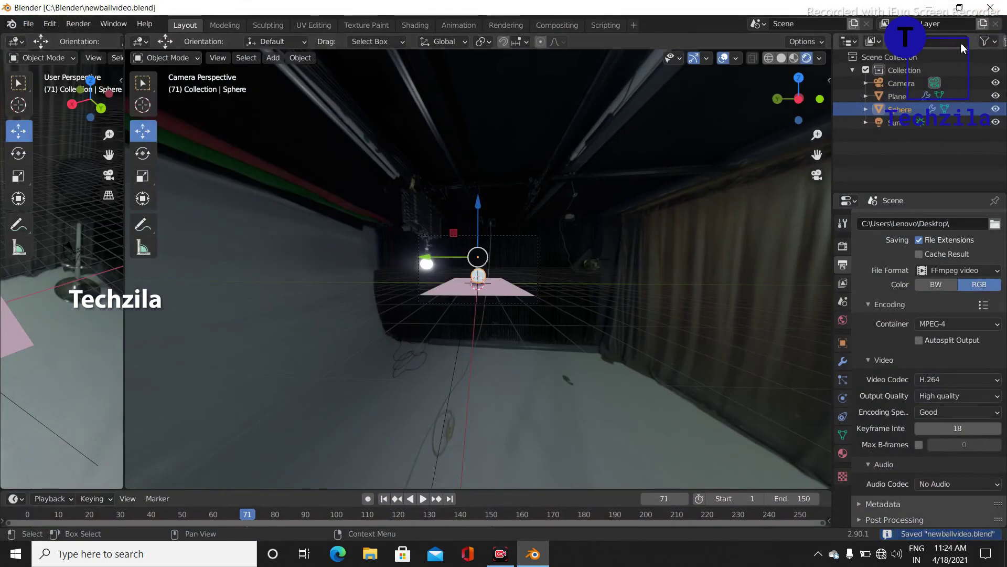
pyautogui.click(929, 9)
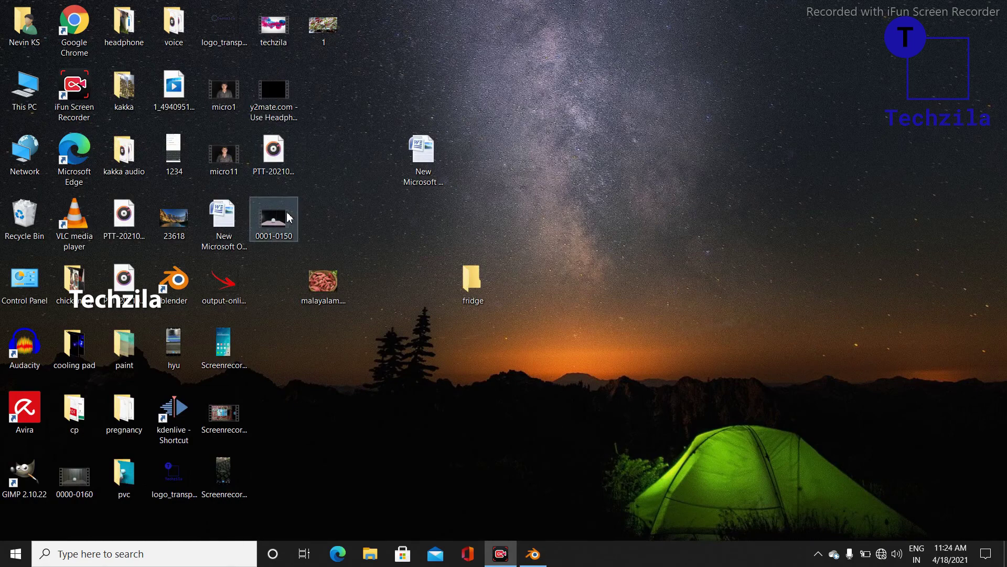
pyautogui.doubleClick(288, 217)
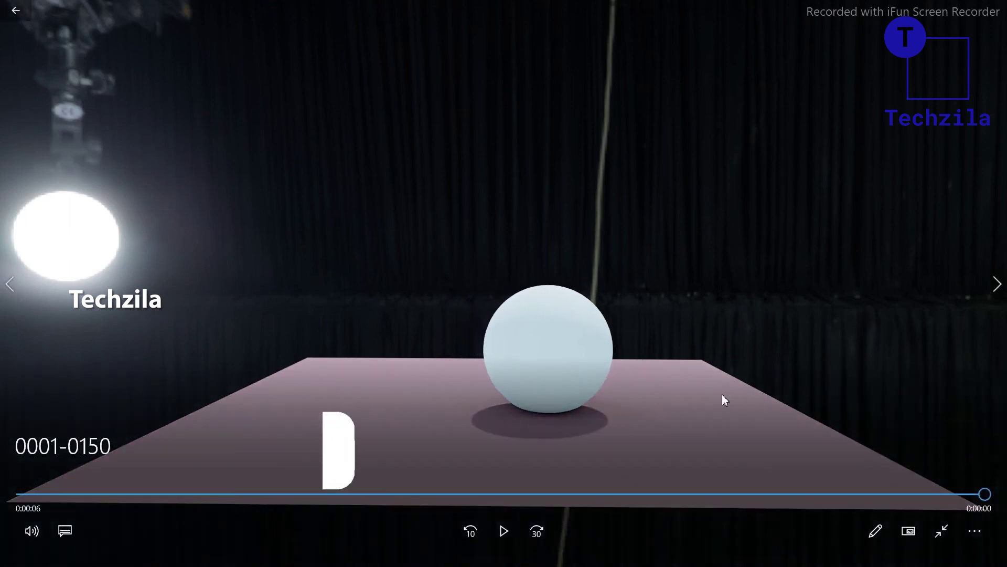
pyautogui.hotkey('alt', 'F4')
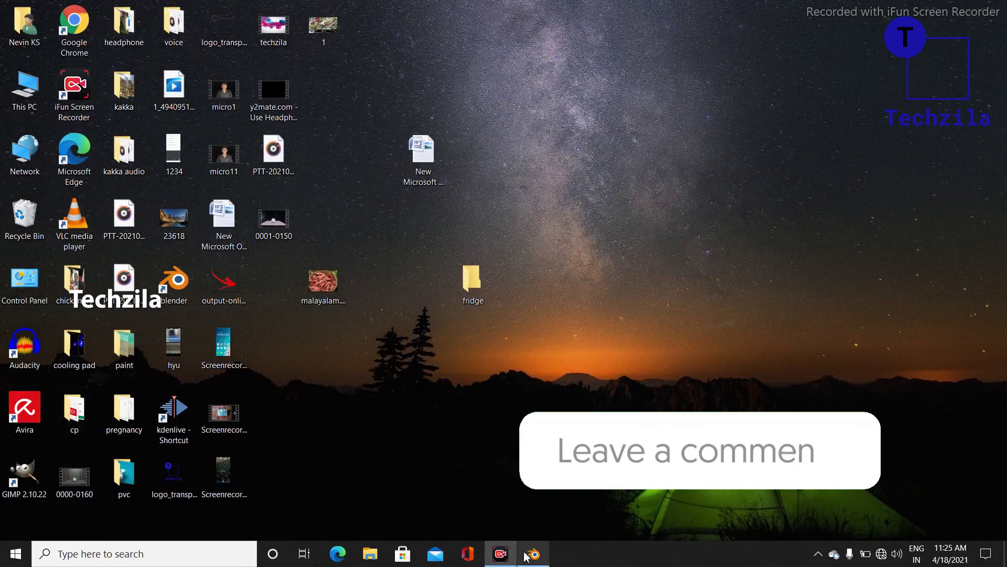
# Restore the Blender window with newballvideo.blend from the taskbar
pyautogui.click(526, 556)
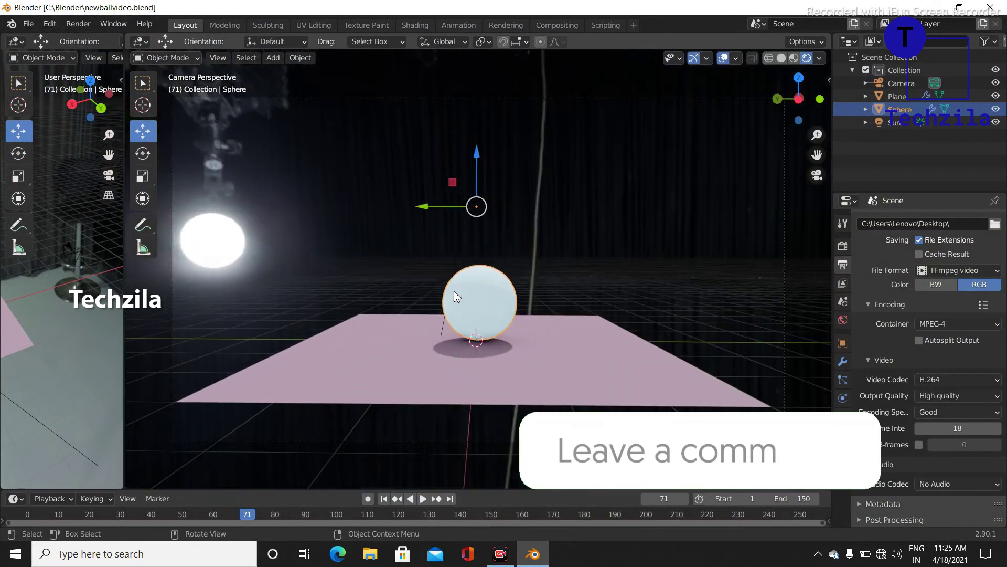